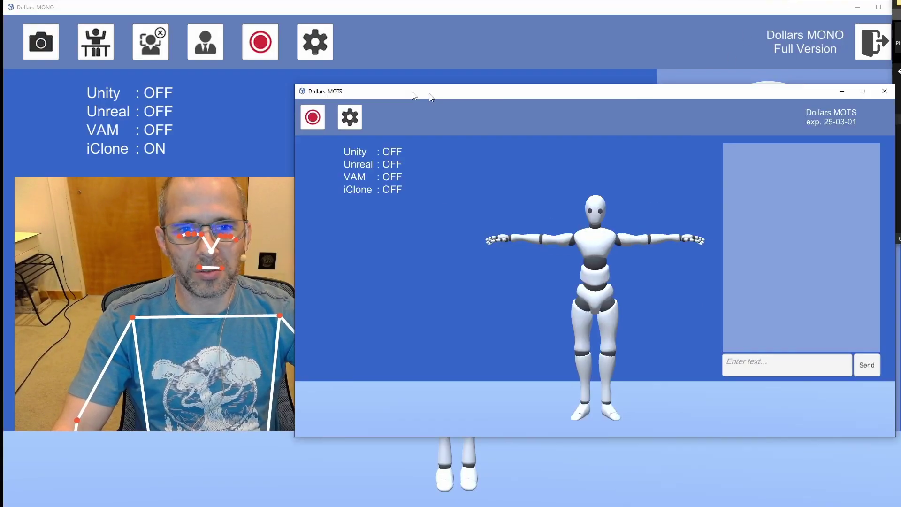
# Reposition the Dollars MOTS window and send the text prompt "waving" to animate the avatar.
pyautogui.moveTo(431, 97); pyautogui.dragTo(306, 88)
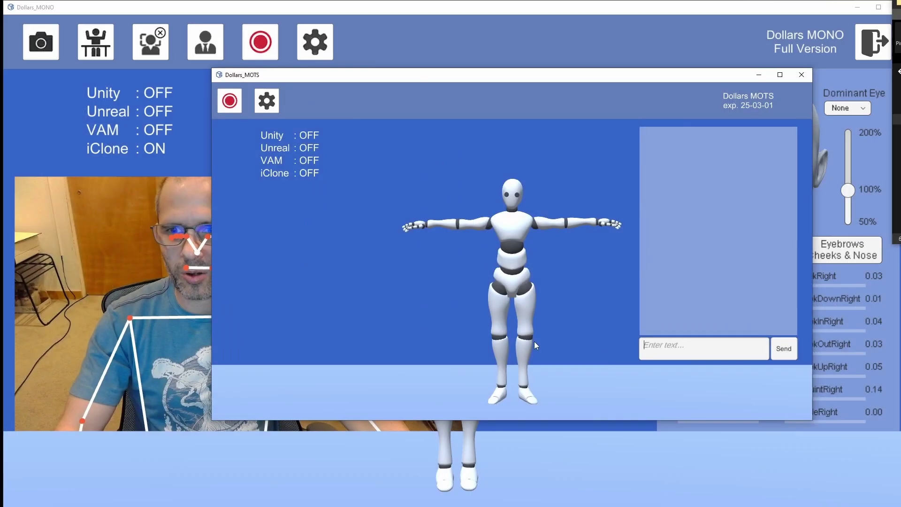
pyautogui.click(696, 348)
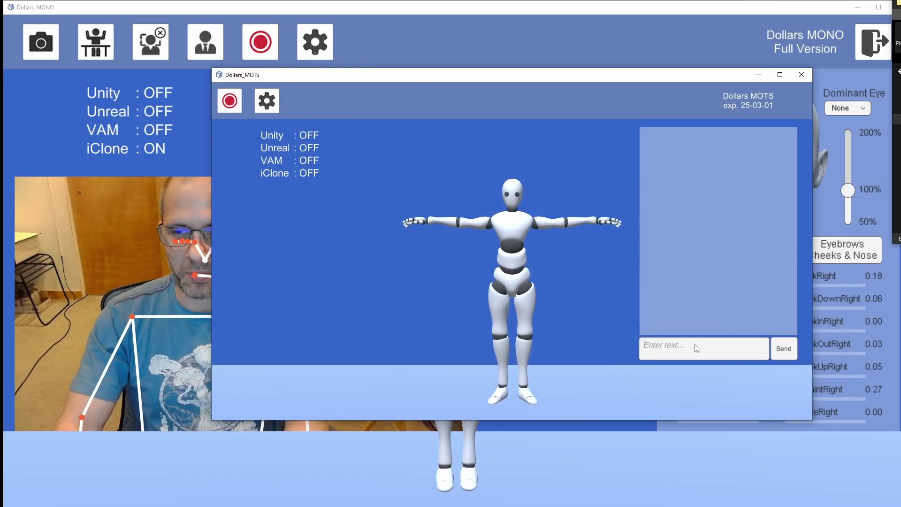
pyautogui.write('waving')
pyautogui.press('Return')
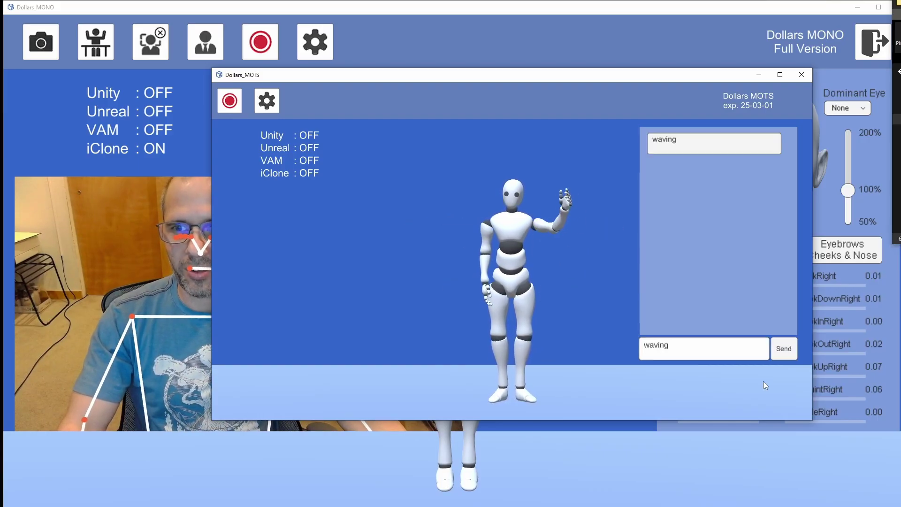
# Replace the motion prompt with "squatting" and send it to the avatar.
pyautogui.click(684, 345)
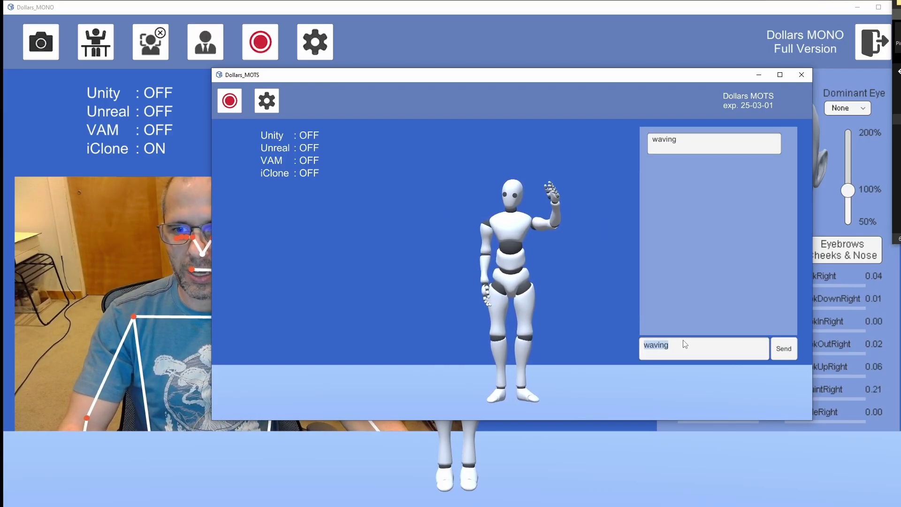
pyautogui.write('squatting')
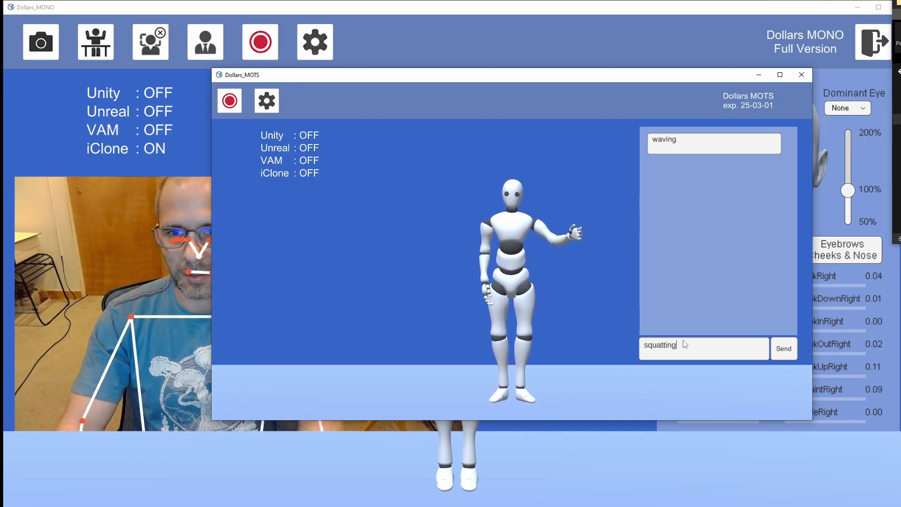
pyautogui.press('Return')
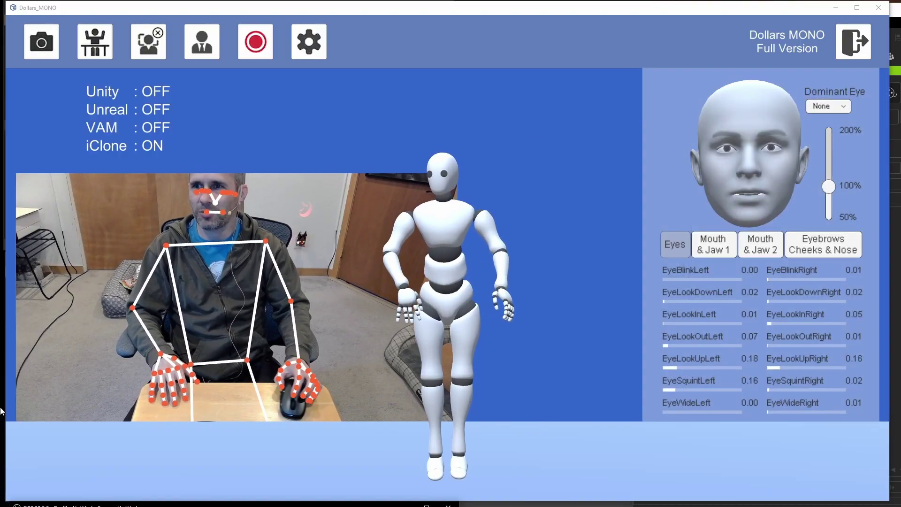
# In Dollars MONO, review the available video sources in the video options and confirm with Camera kept as the source.
pyautogui.click(35, 48)
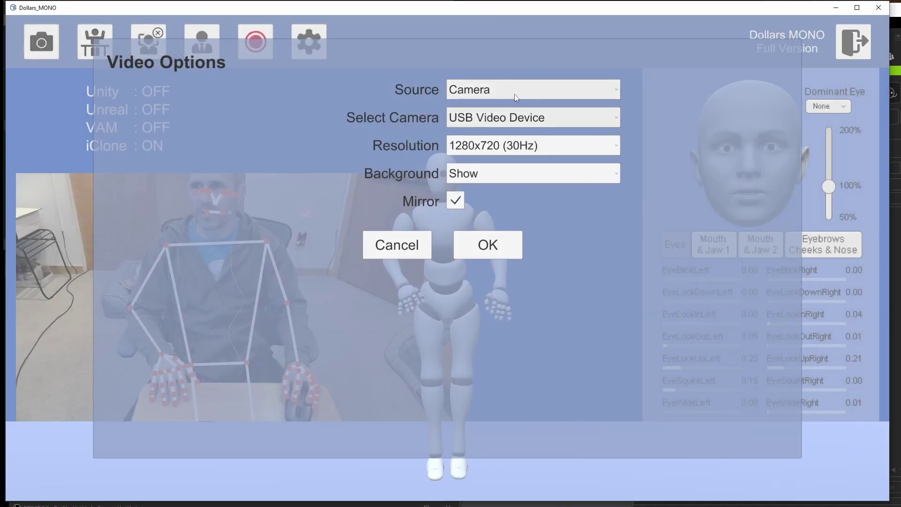
pyautogui.click(596, 96)
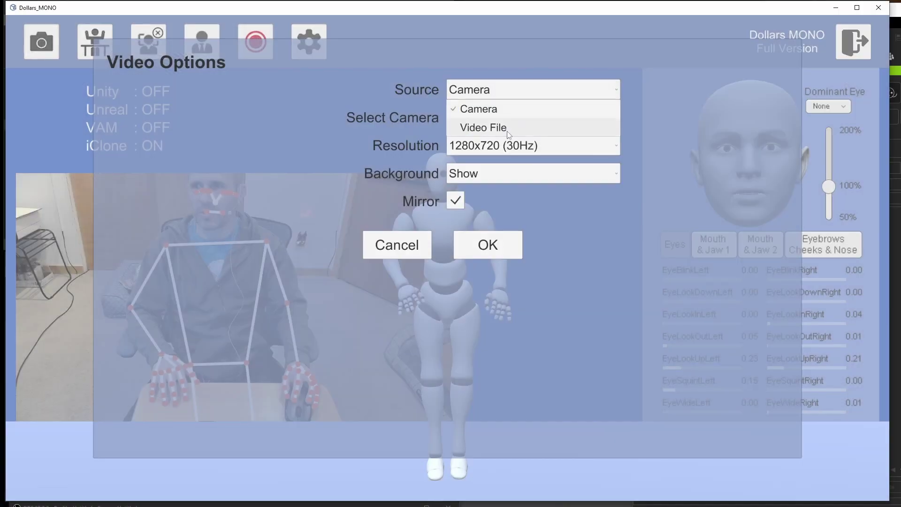
pyautogui.click(526, 46)
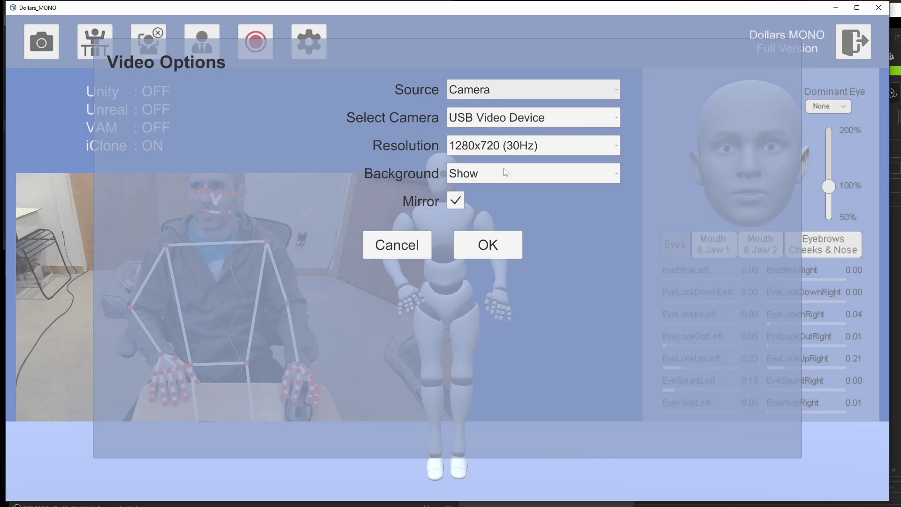
pyautogui.click(480, 243)
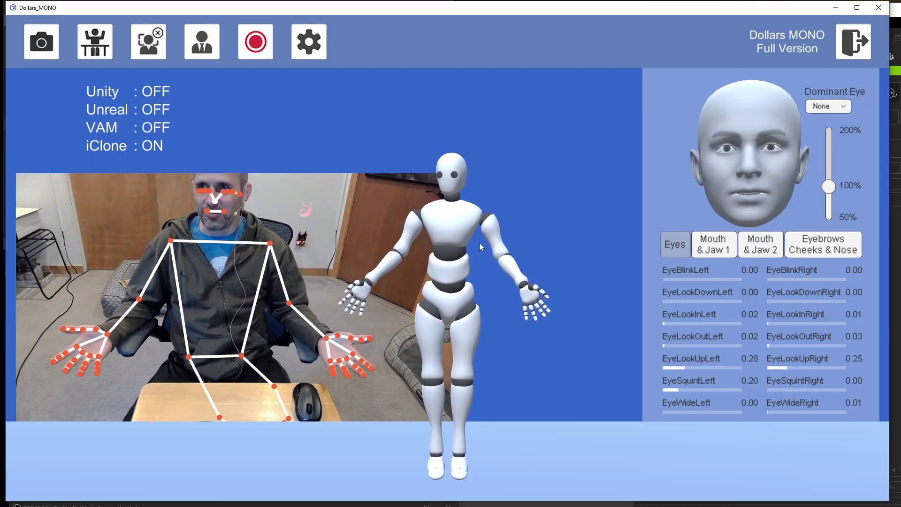
# Cycle the body tracking mode through each of its options and return to the desk mode.
pyautogui.click(94, 42)
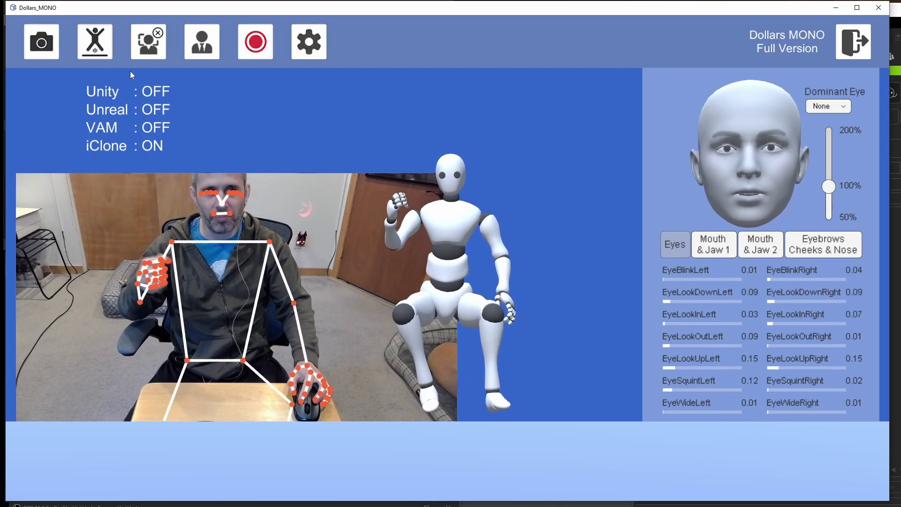
pyautogui.click(90, 47)
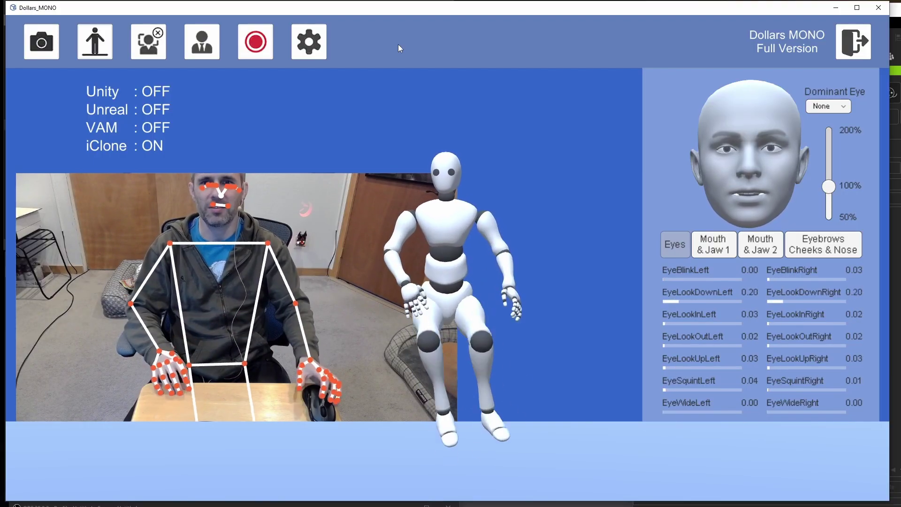
pyautogui.click(94, 41)
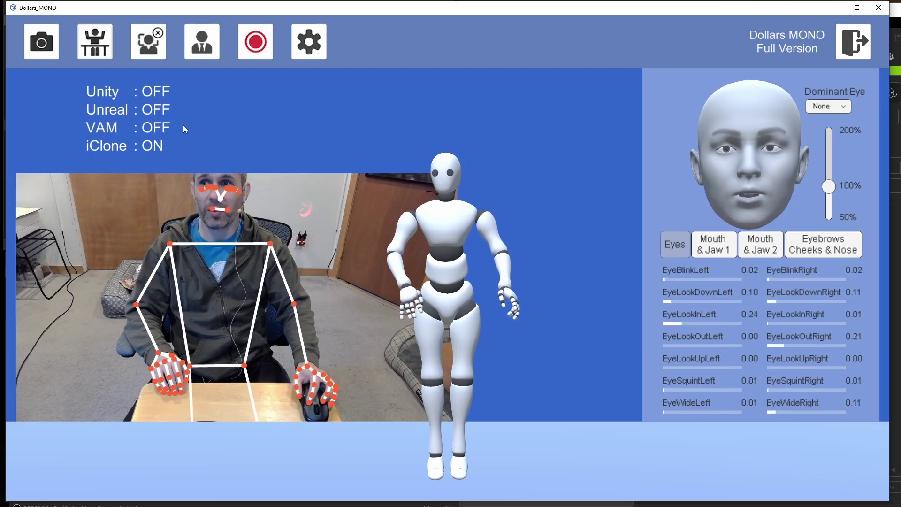
# Turn the facial capture display off and back on.
pyautogui.press('f')
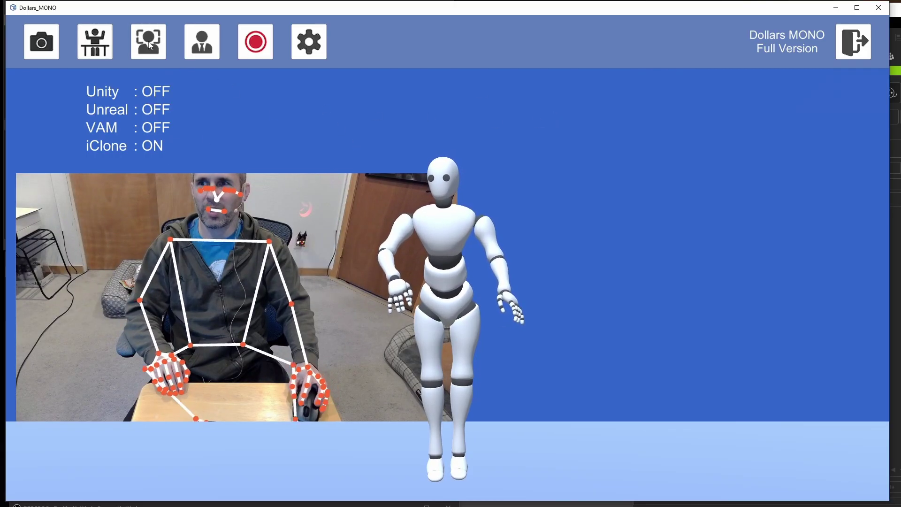
pyautogui.press('f')
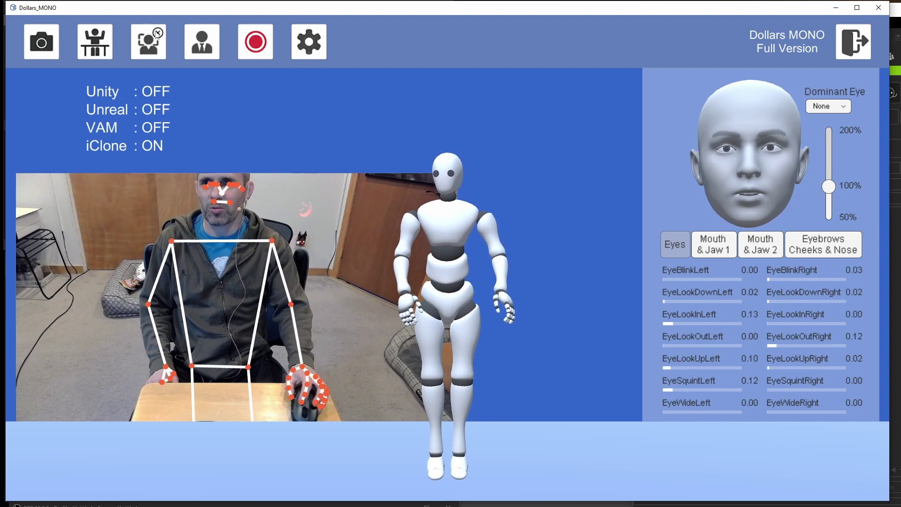
pyautogui.click(206, 48)
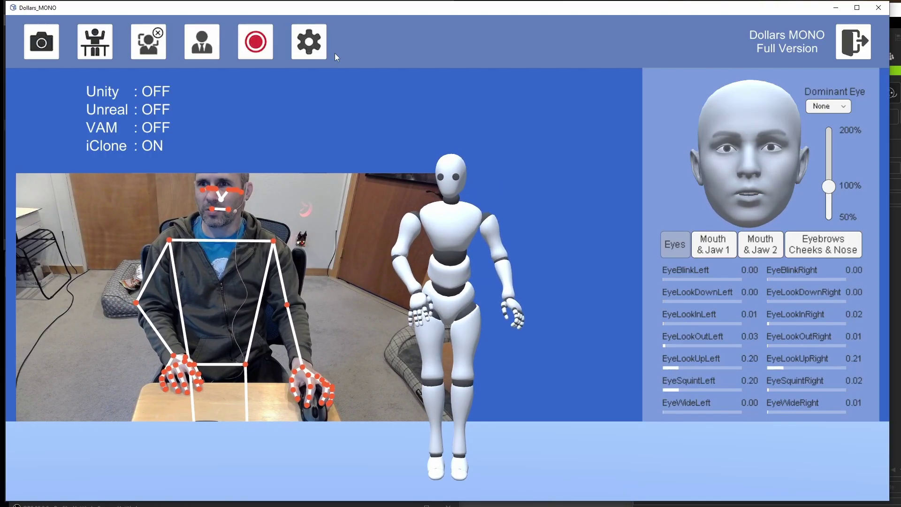
# Try the capture Tolerance at High, restore its previous level, and confirm the options with iClone Streaming enabled on 39839.
pyautogui.click(309, 41)
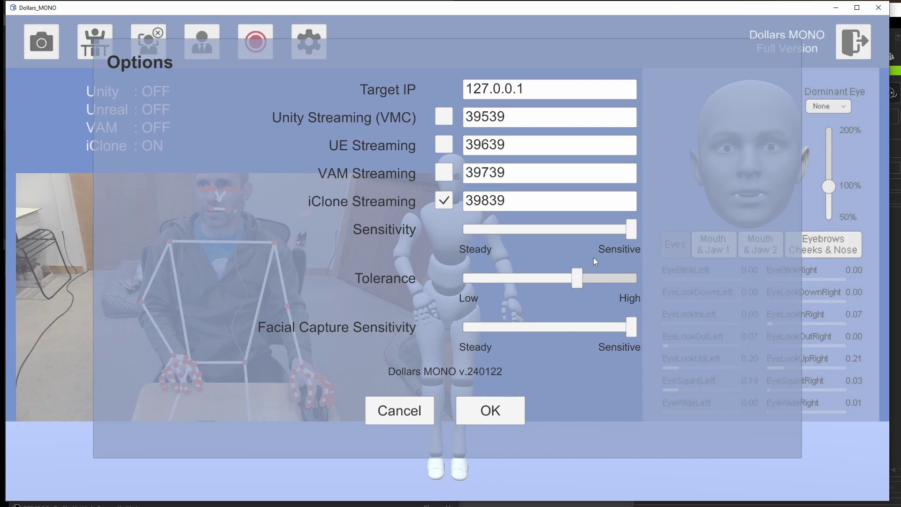
pyautogui.moveTo(577, 278); pyautogui.dragTo(637, 290)
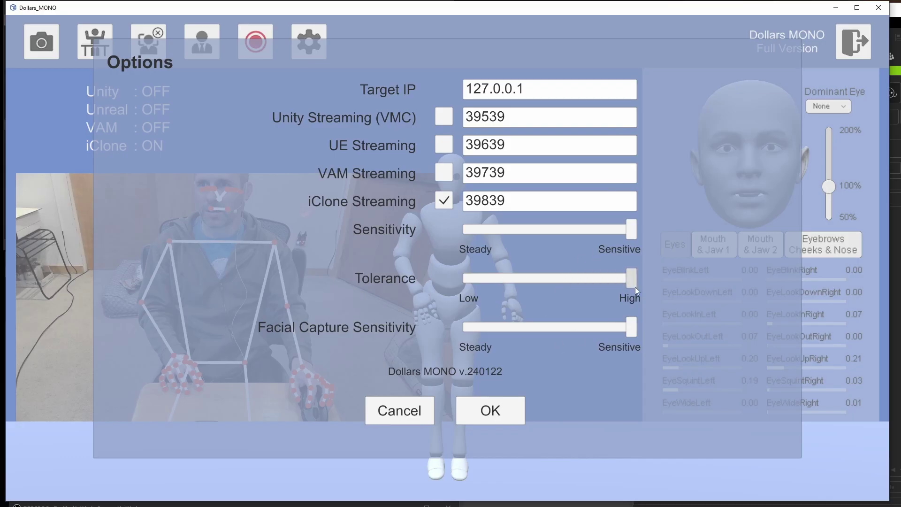
pyautogui.click(528, 409)
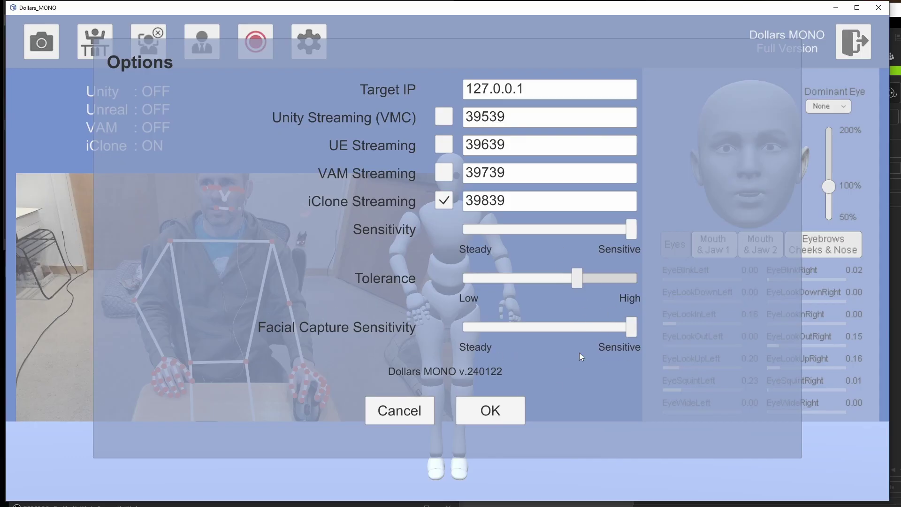
pyautogui.click(516, 416)
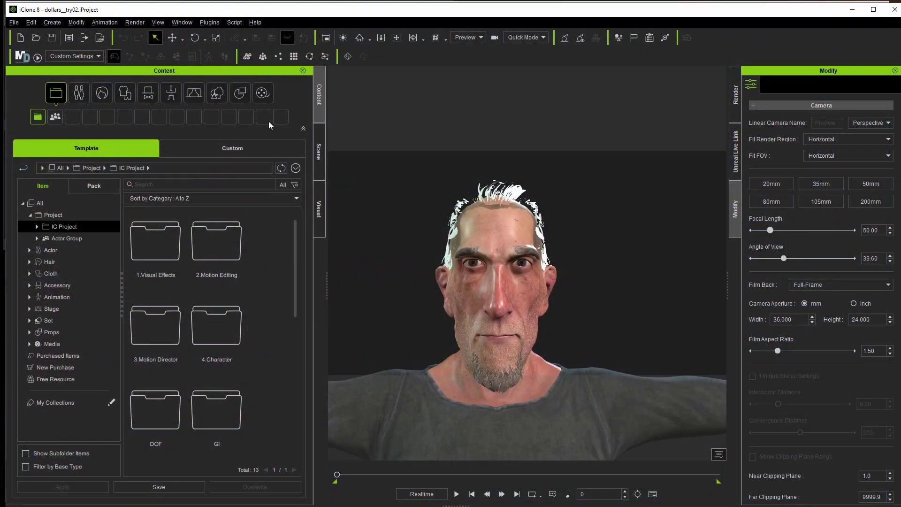
# In iClone 8, open the SunnyView Tech Dollars MoCap plugin and move its window clear of the character's face.
pyautogui.click(209, 22)
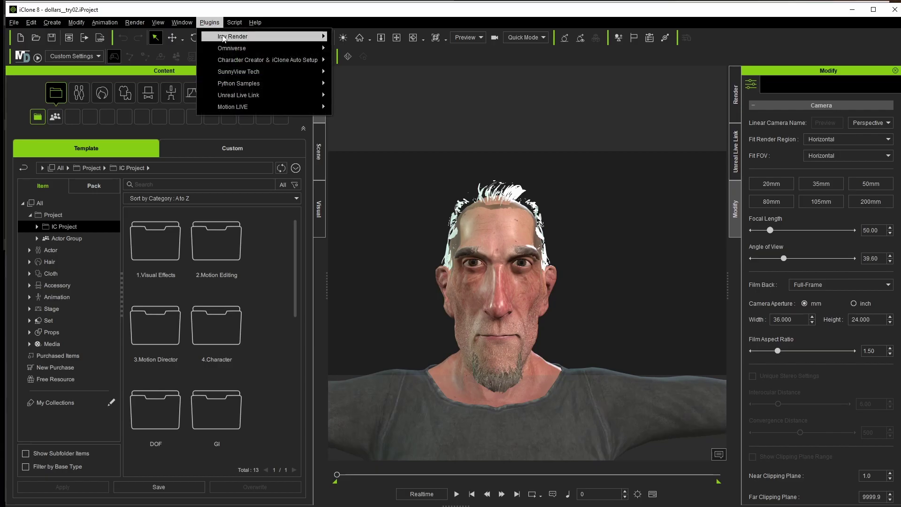
pyautogui.moveTo(282, 73)
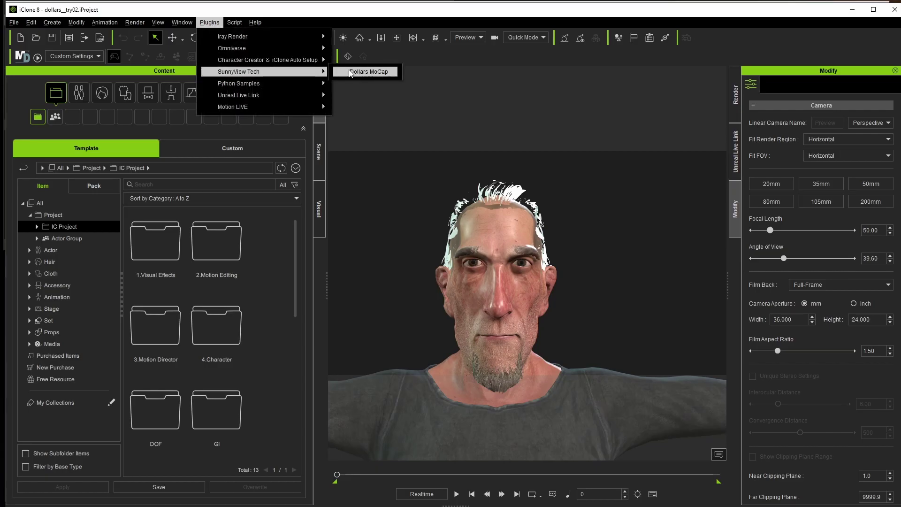
pyautogui.click(370, 72)
pyautogui.moveTo(436, 294); pyautogui.dragTo(406, 54)
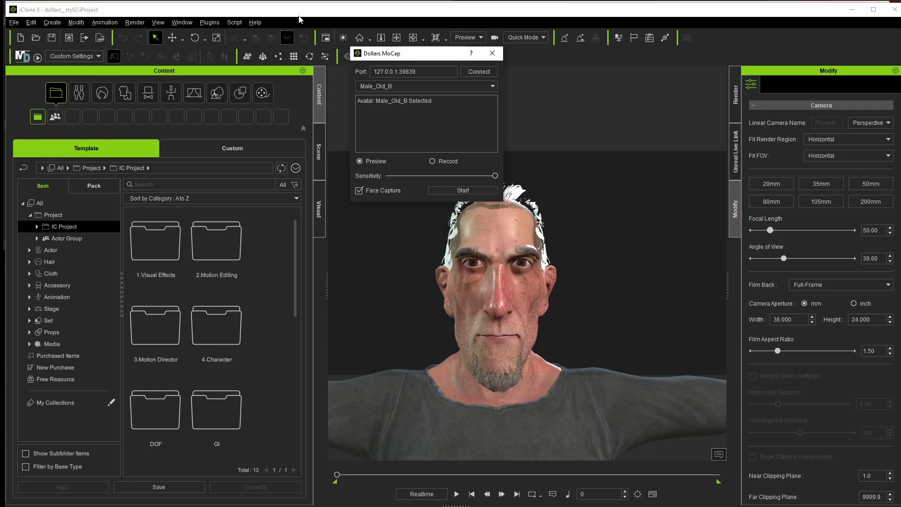
# Move iClone aside to reveal the tracking feed and connect the Dollars MoCap plugin to 127.0.0.1:39839.
pyautogui.moveTo(296, 17); pyautogui.dragTo(833, 17)
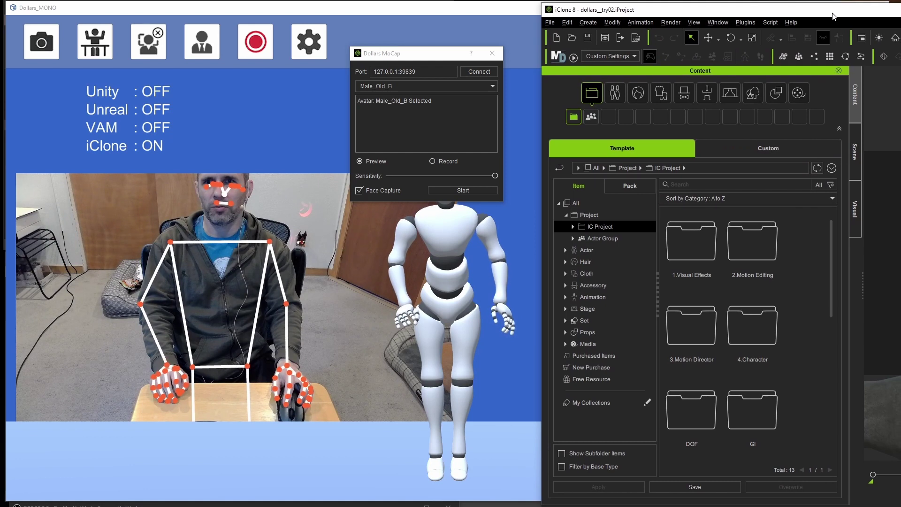
pyautogui.click(415, 89)
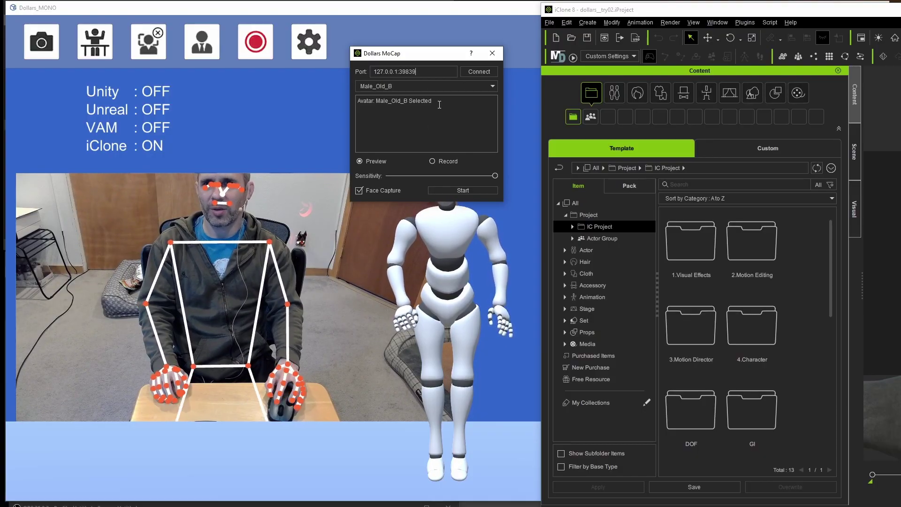
pyautogui.click(476, 73)
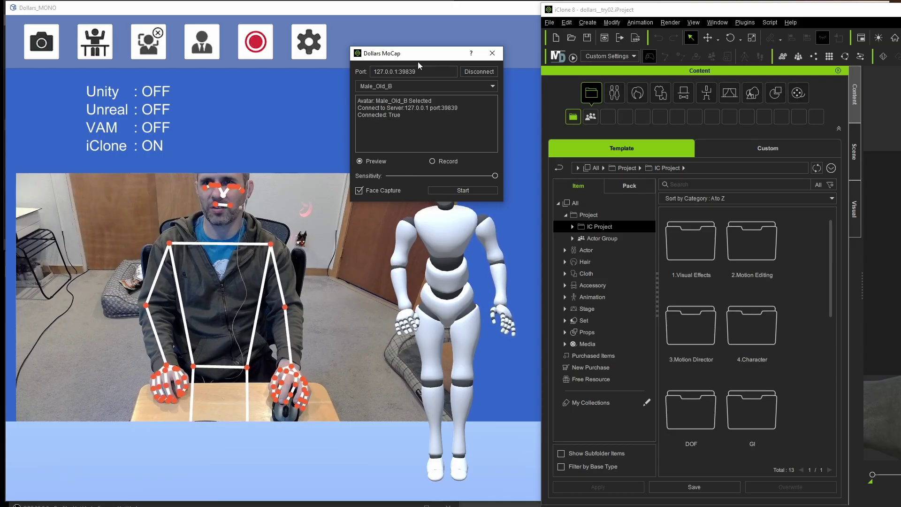
# Rearrange the windows to show the Male_Old_B character, run a live motion capture preview on it, and stop the preview.
pyautogui.moveTo(415, 62); pyautogui.dragTo(513, 59)
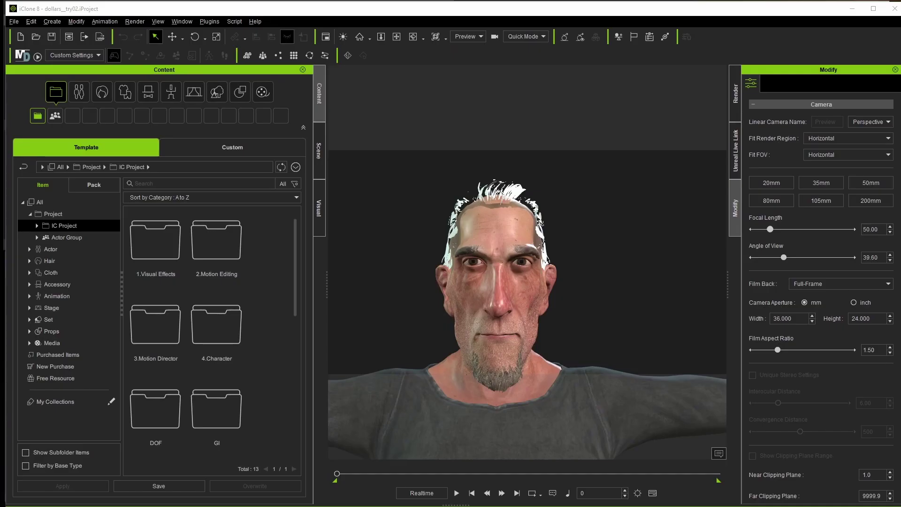
pyautogui.moveTo(605, 147); pyautogui.dragTo(630, 53)
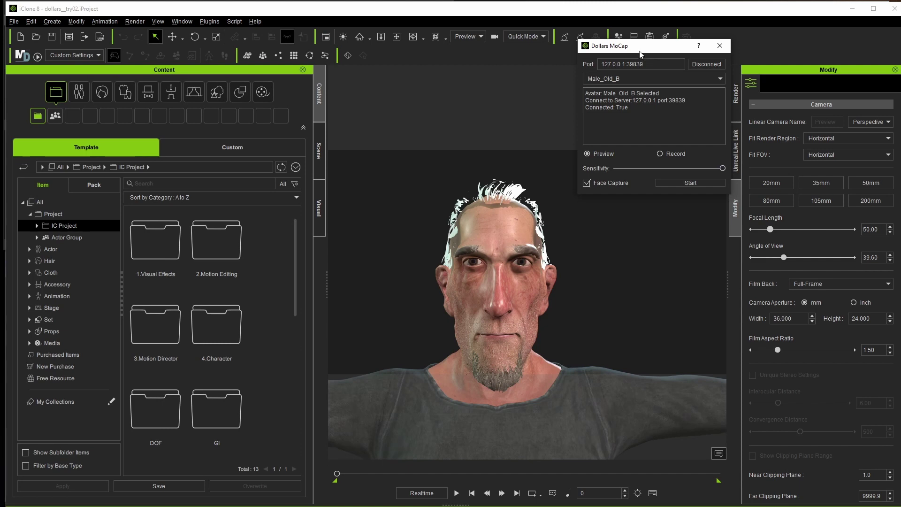
pyautogui.click(719, 45)
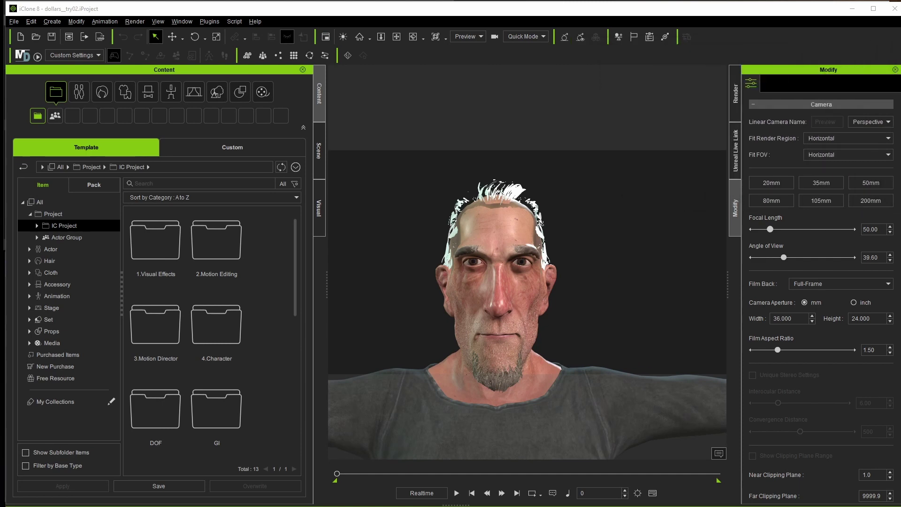
pyautogui.press('space')
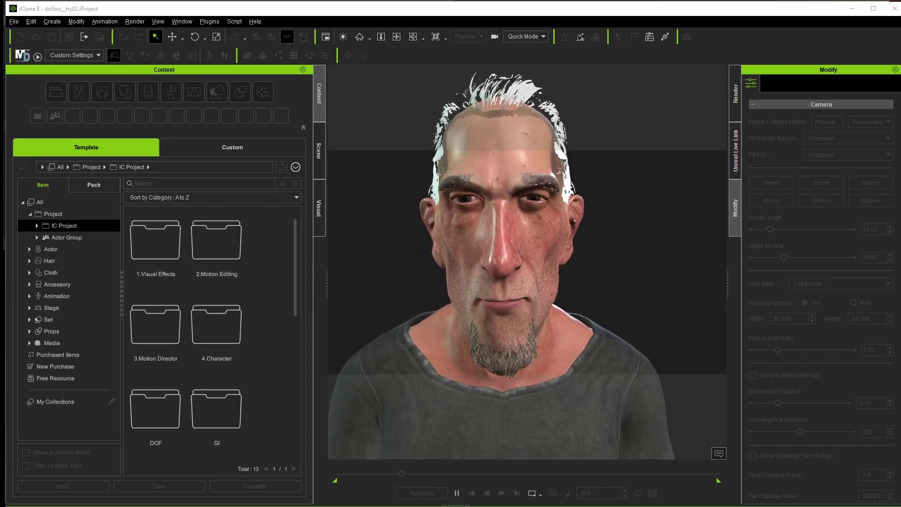
pyautogui.press('space')
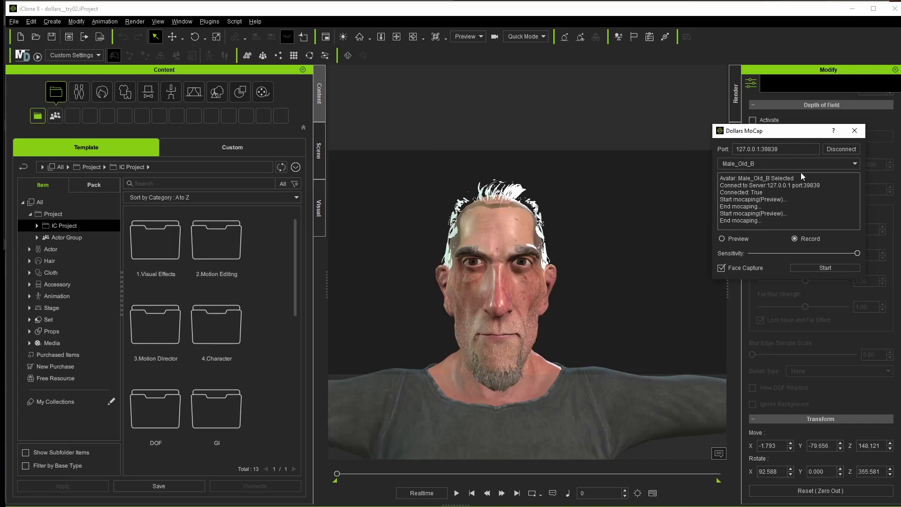
# Record a live motion capture take with face capture on the Male_Old_B avatar and end the recording.
pyautogui.click(817, 268)
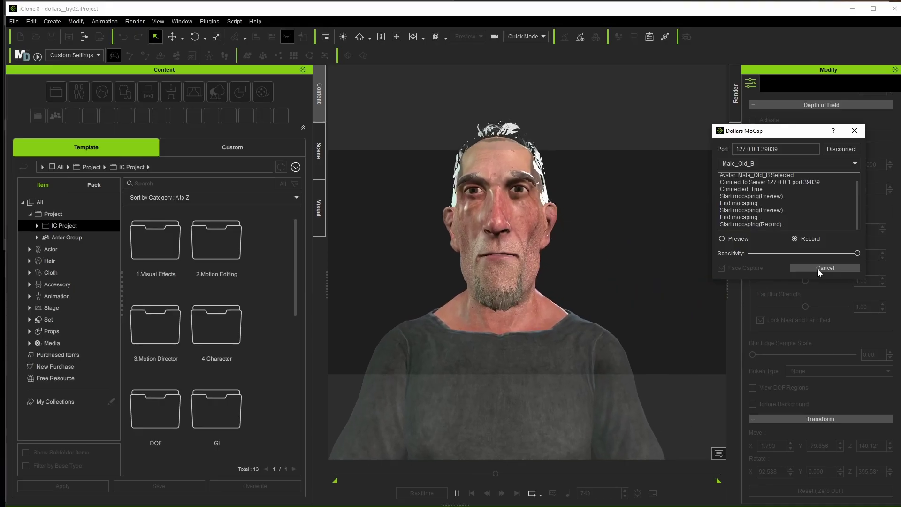
pyautogui.click(817, 269)
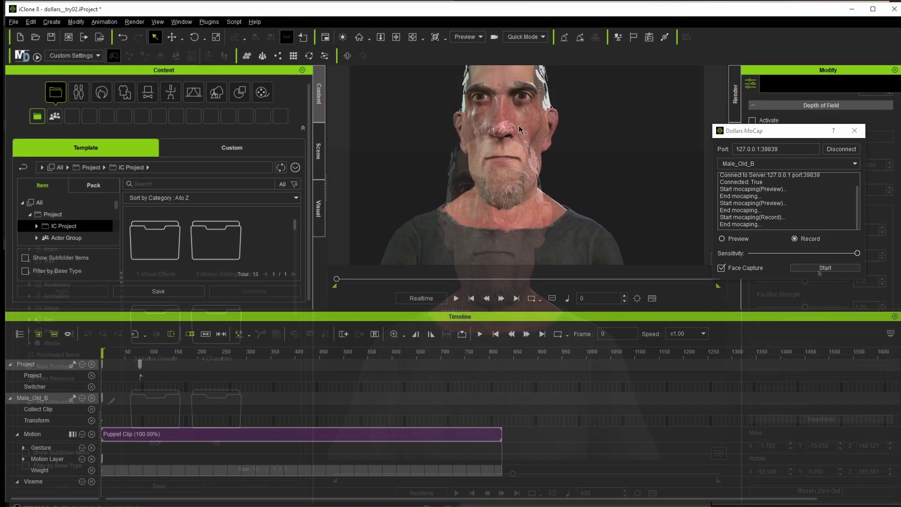
# Switch the viewport display quality to High.
pyautogui.click(536, 41)
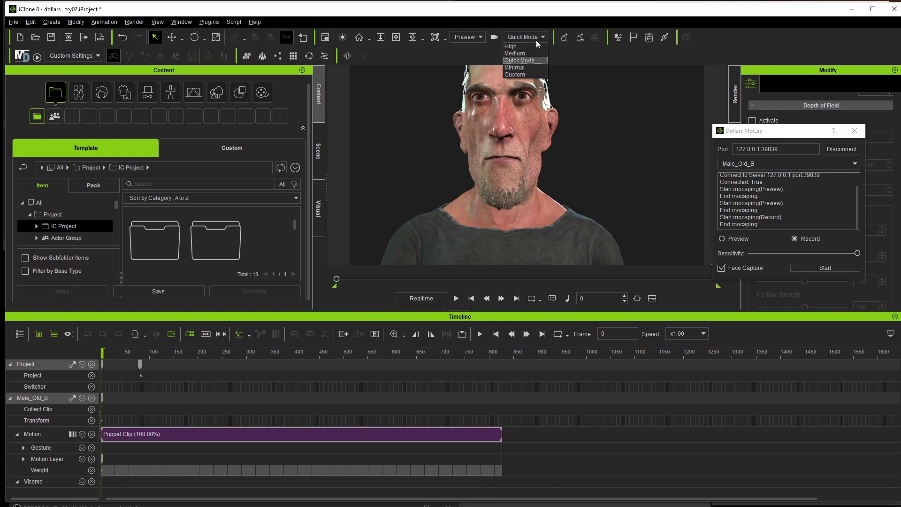
pyautogui.click(520, 46)
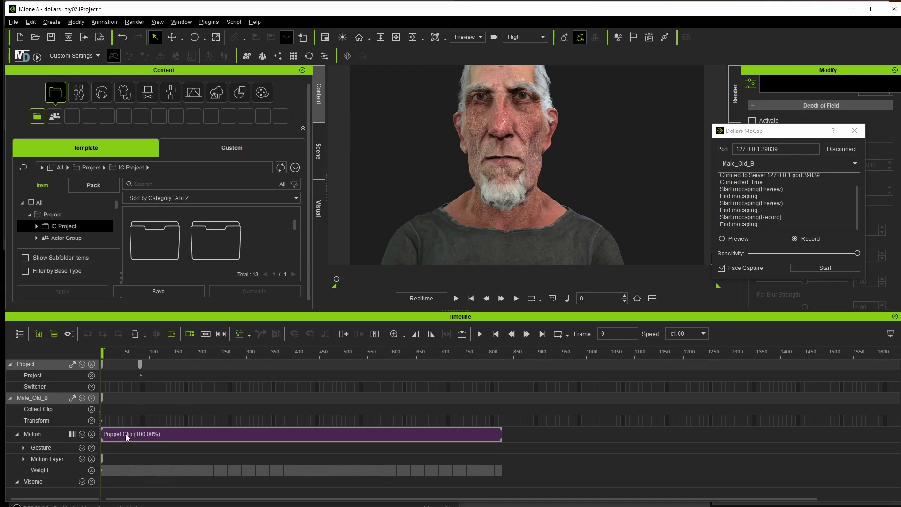
# Shrink the timeline to enlarge the viewport and play back the recorded face and body take on the Male_Old_B character.
pyautogui.moveTo(366, 311); pyautogui.dragTo(365, 435)
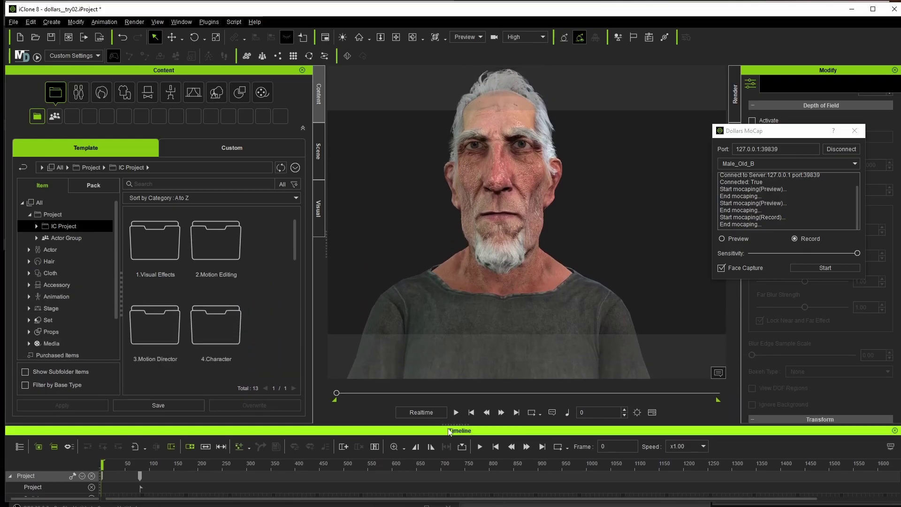
pyautogui.click(457, 413)
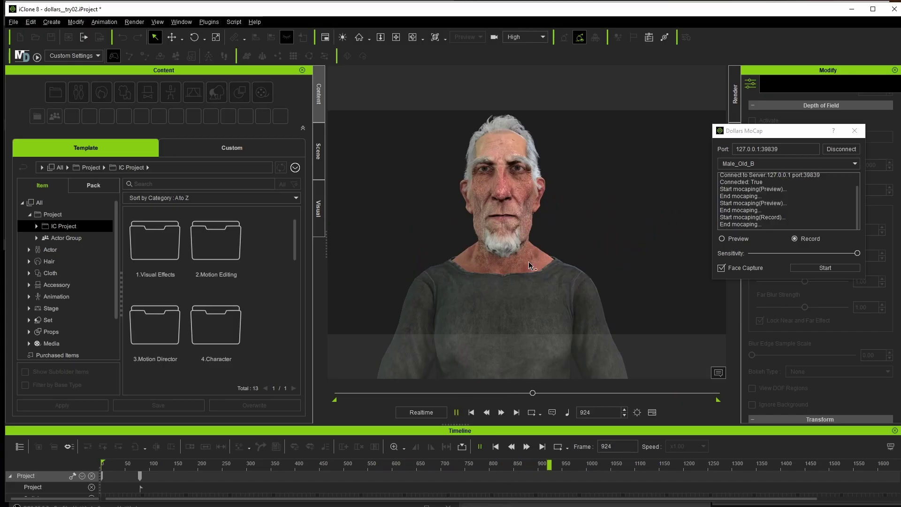
pyautogui.click(467, 415)
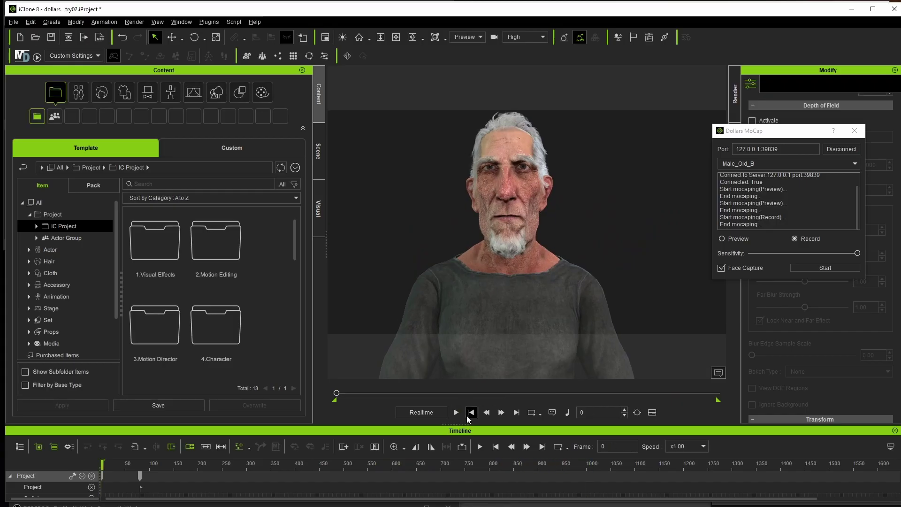
pyautogui.click(456, 412)
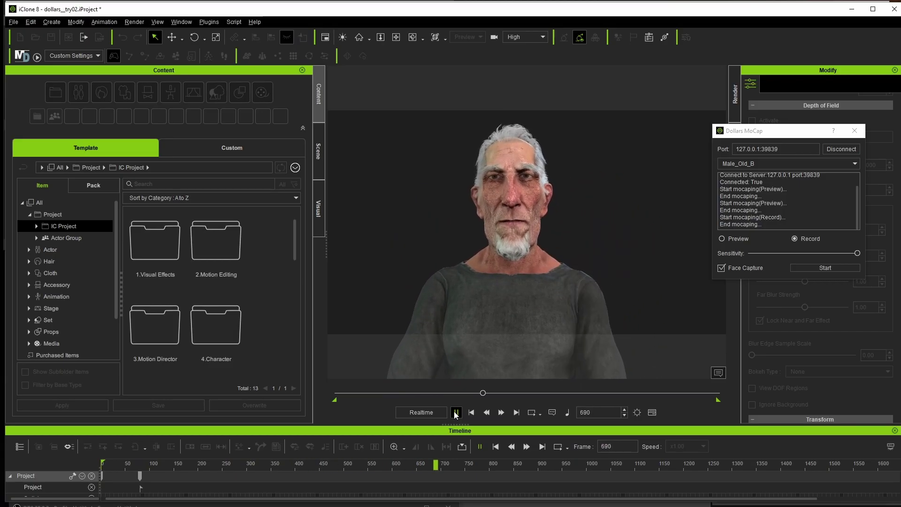
pyautogui.click(456, 412)
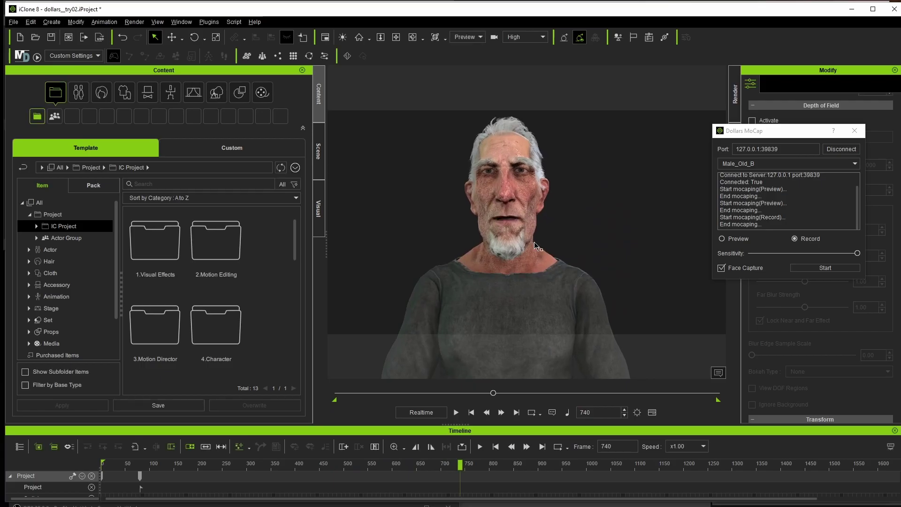
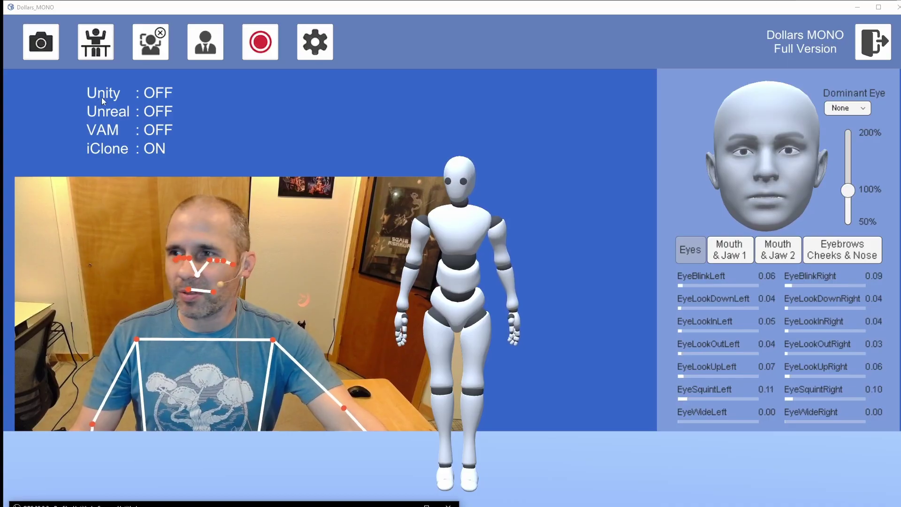
# In Dollars MONO, switch the body tracking from seated desk mode to standing full-body mode.
pyautogui.click(96, 52)
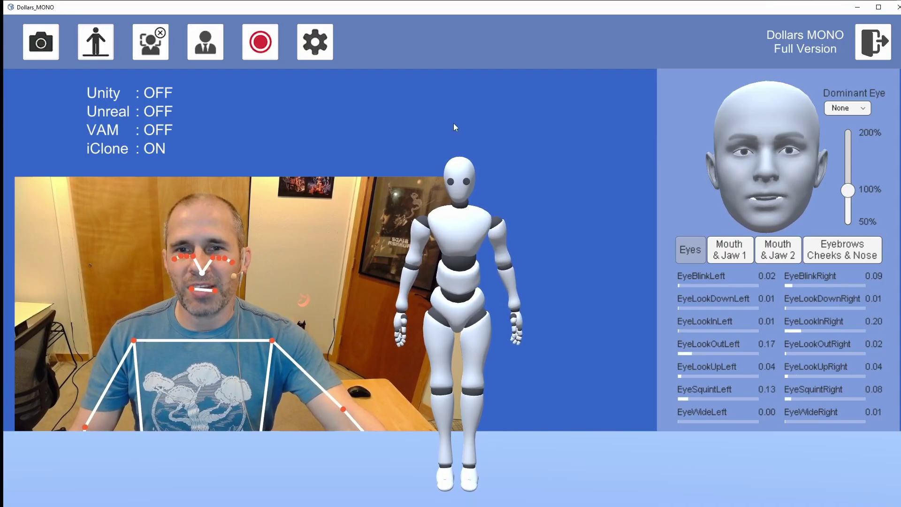
pyautogui.click(209, 48)
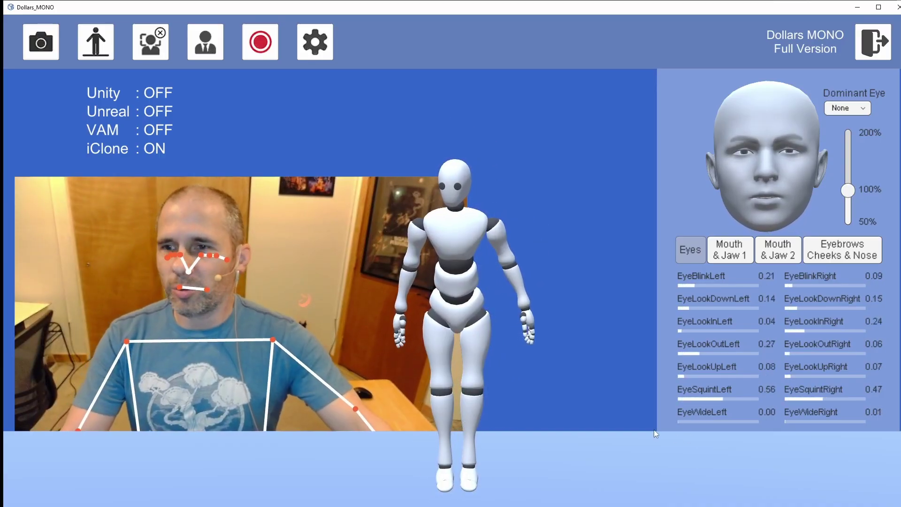
# Switch to iClone, open the Dollars MoCap plugin beside the full-body character, and connect it to 127.0.0.1:39839.
pyautogui.hotkey('alt', 'Tab')
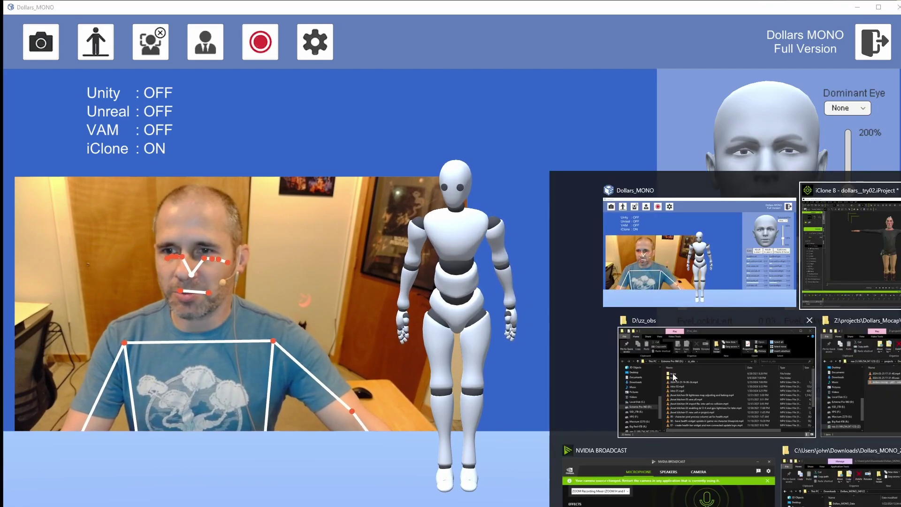
pyautogui.click(887, 250)
pyautogui.scroll(-2, 519, 231)
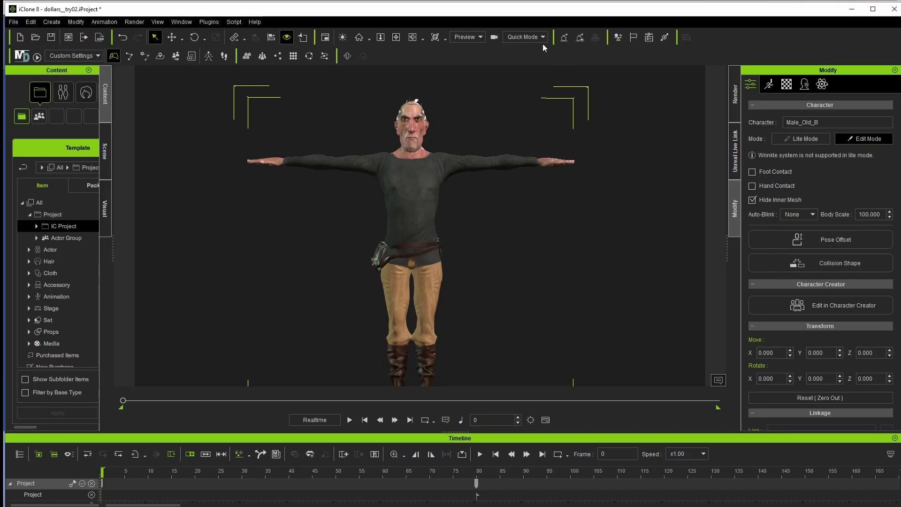
pyautogui.scroll(-4, 460, 274)
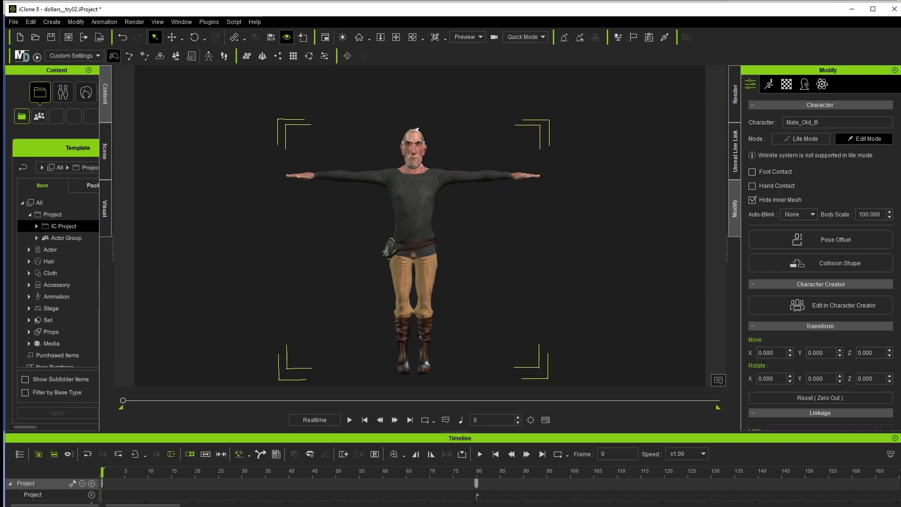
pyautogui.click(207, 22)
pyautogui.moveTo(241, 73)
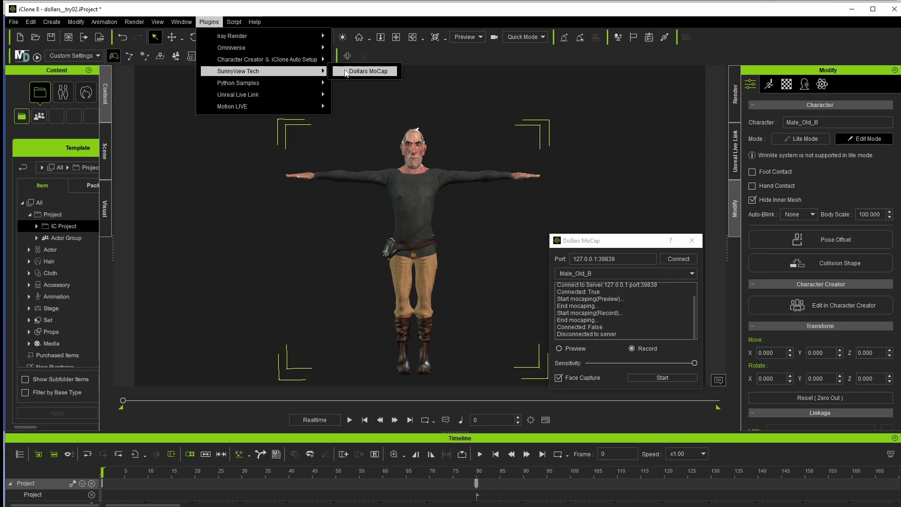
pyautogui.click(627, 242)
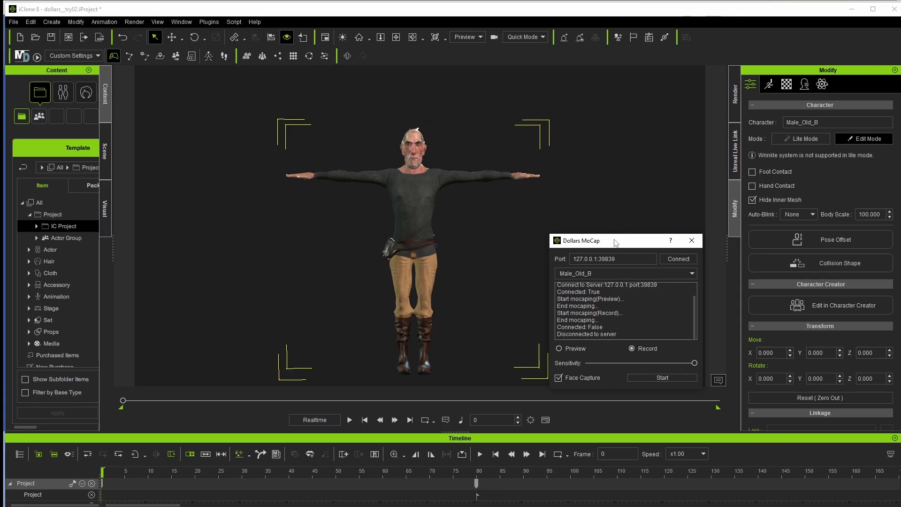
pyautogui.moveTo(612, 240); pyautogui.dragTo(627, 150)
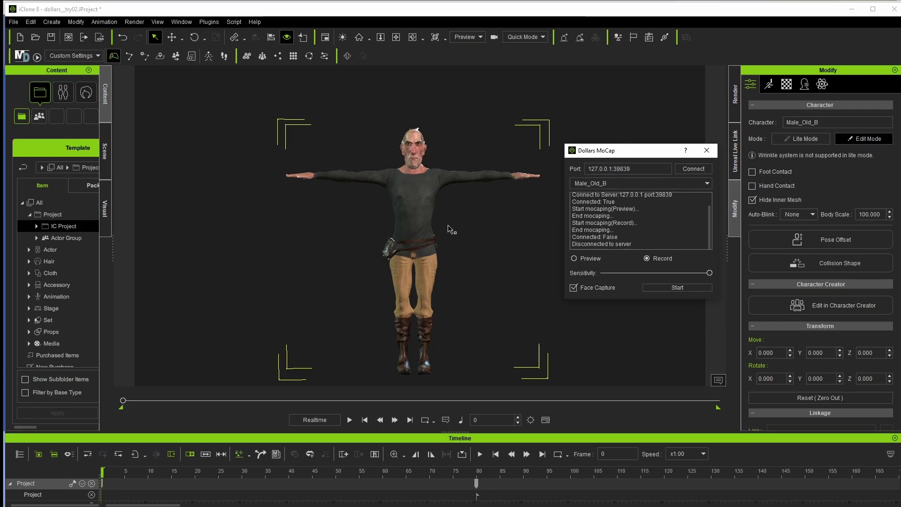
pyautogui.click(693, 169)
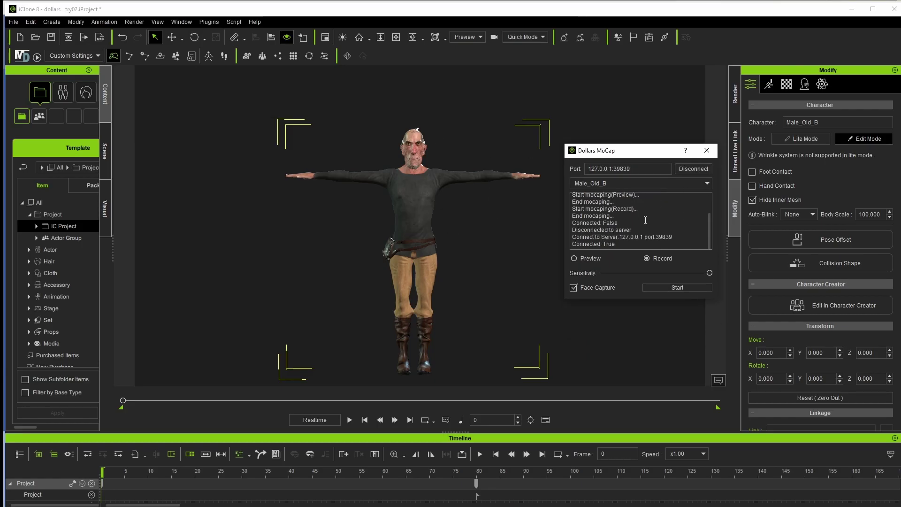
# Record a full-body motion capture take on Male_Old_B with Face Capture disabled and end the recording.
pyautogui.click(647, 259)
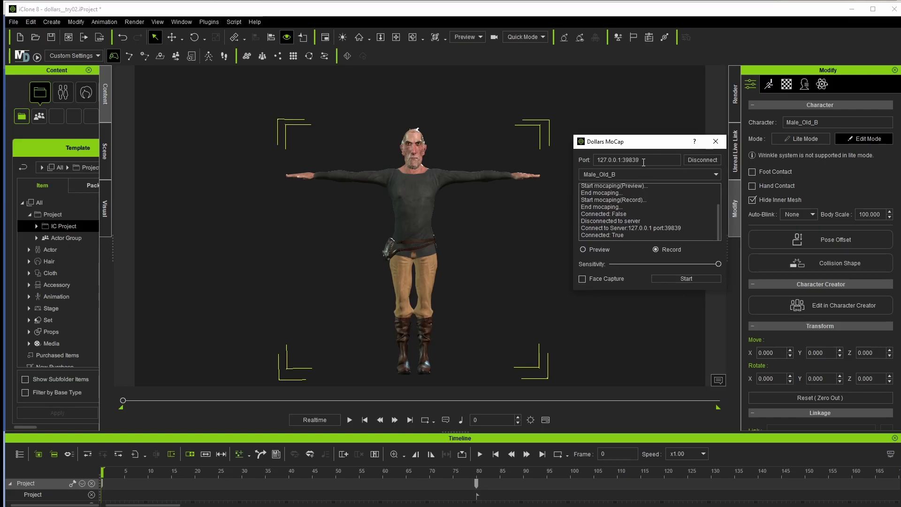
pyautogui.click(715, 140)
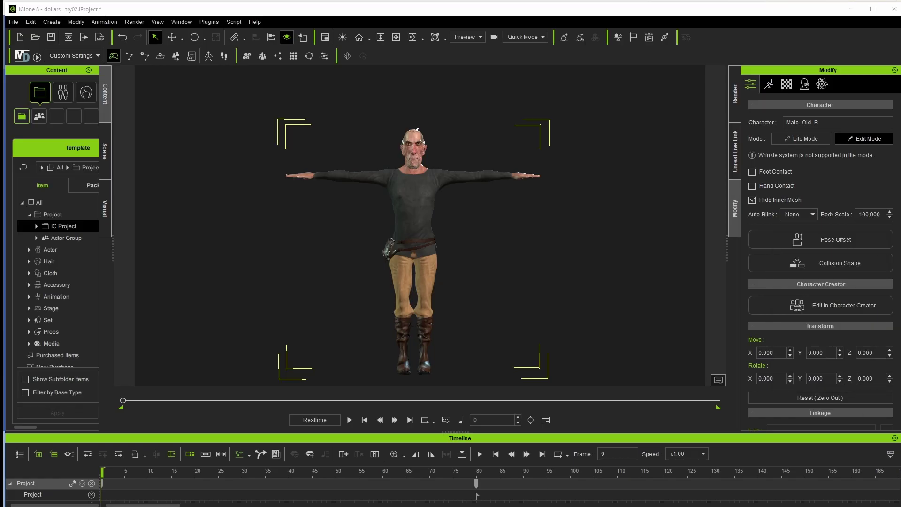
pyautogui.hotkey('alt', 'Tab')
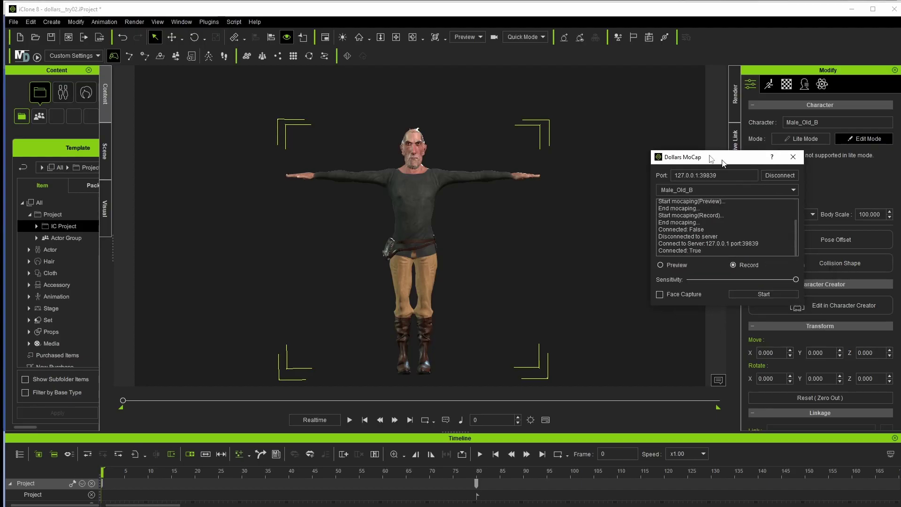
pyautogui.moveTo(727, 155); pyautogui.dragTo(689, 148)
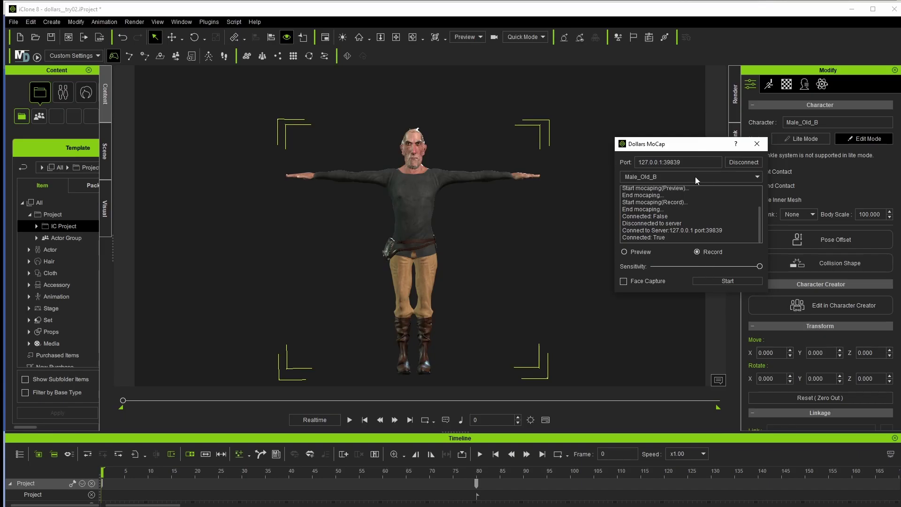
pyautogui.click(713, 280)
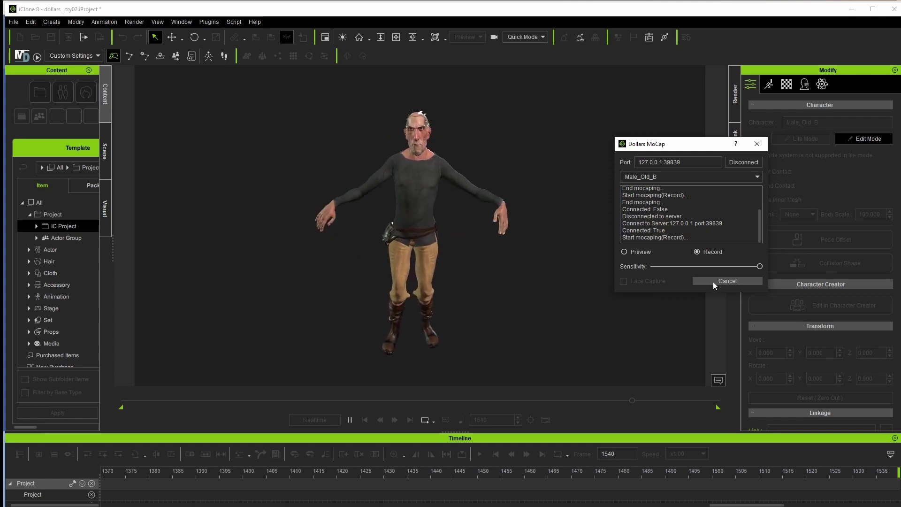
pyautogui.click(713, 281)
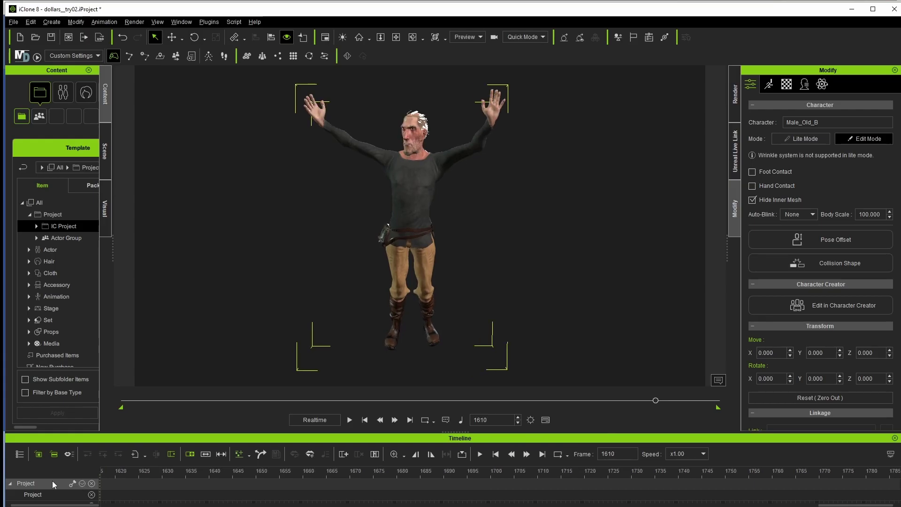
# Return to the first frame, hide the timeline, and set the viewport display quality to High.
pyautogui.click(366, 420)
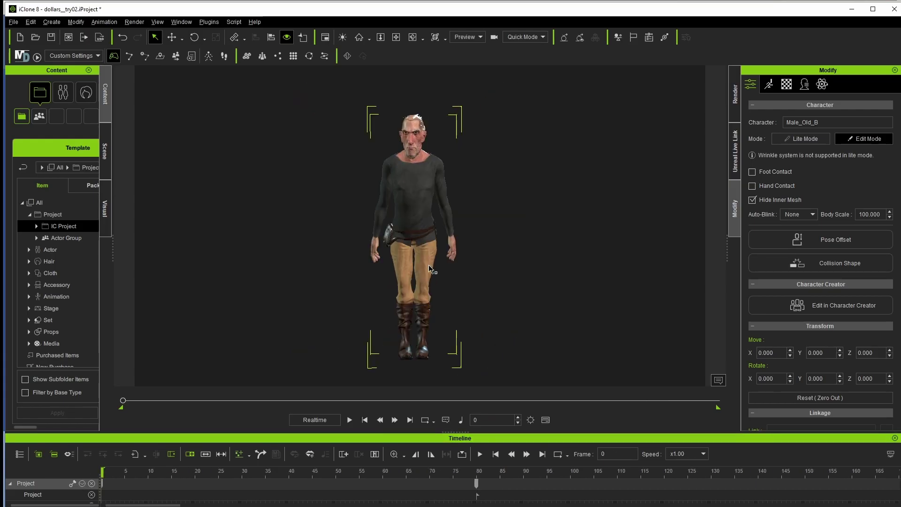
pyautogui.press('F3')
pyautogui.click(522, 37)
pyautogui.click(522, 46)
# Play back the full-body take from the start to review the character's arm, hand and leg motion.
pyautogui.moveTo(461, 220); pyautogui.dragTo(457, 200, button='right')
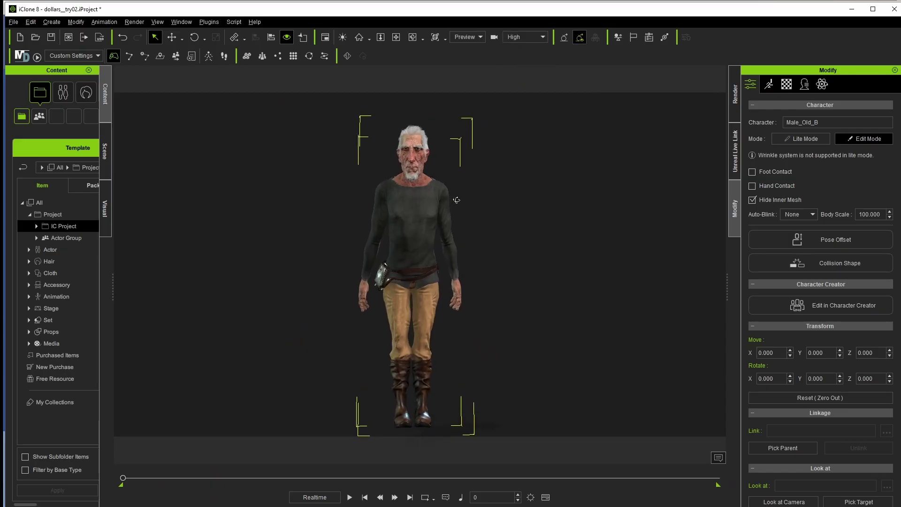
pyautogui.click(350, 497)
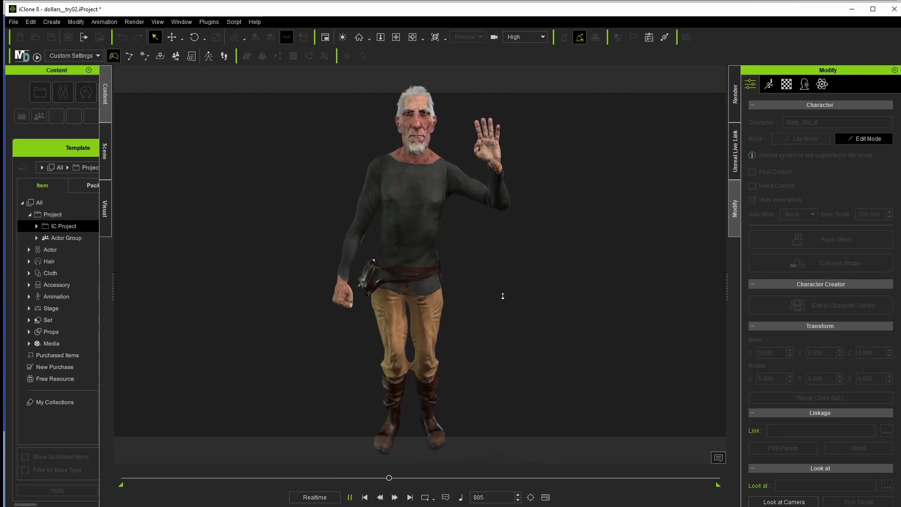
pyautogui.scroll(3, 502, 217)
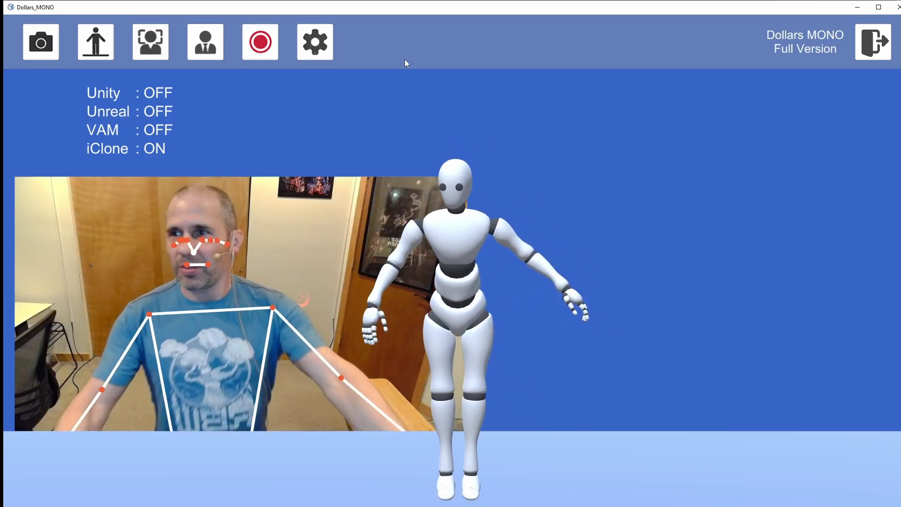
# Set Dollars MONO to seated desk tracking with face capture enabled.
pyautogui.click(98, 50)
pyautogui.click(97, 50)
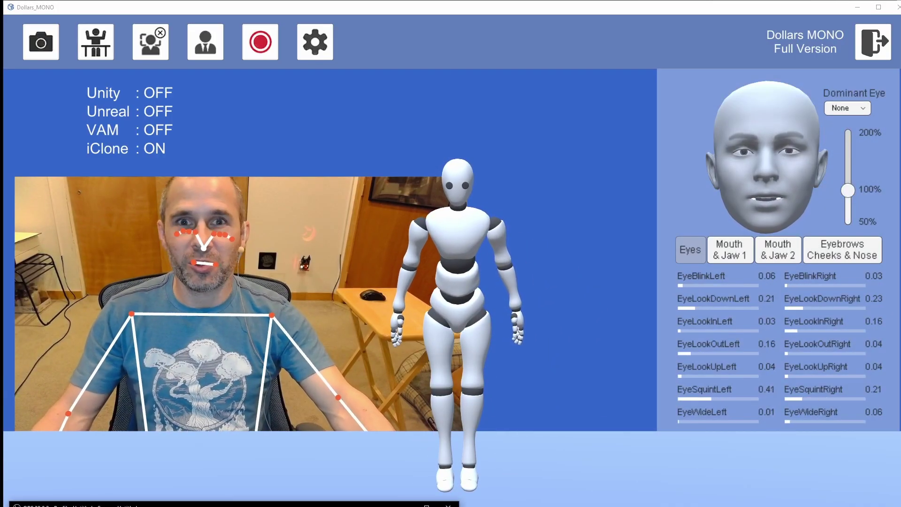
pyautogui.moveTo(380, 506)
pyautogui.mouseDown()
pyautogui.moveTo(393, 504)
pyautogui.moveTo(523, 185)
pyautogui.moveTo(503, 201)
pyautogui.moveTo(375, 445)
pyautogui.moveTo(366, 506)
pyautogui.mouseUp()
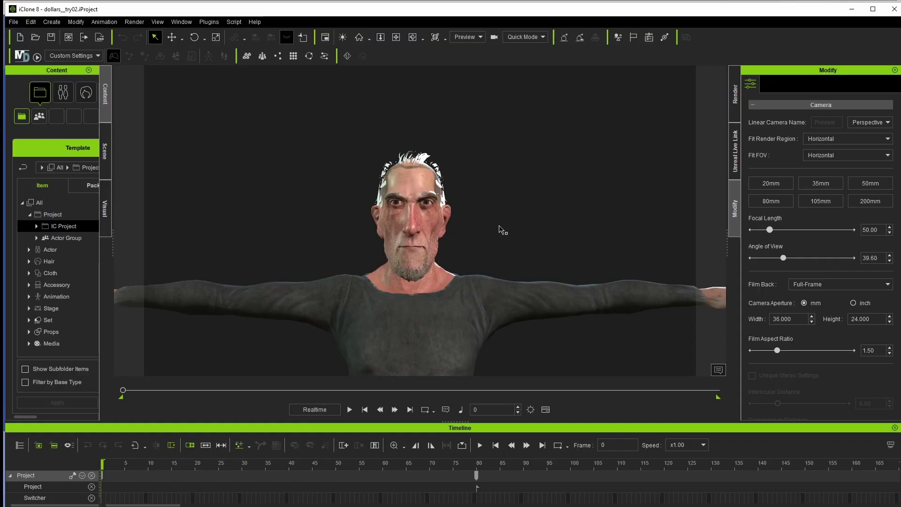
# In iClone, frame the character's upper body, open the Dollars MoCap plugin, and connect it to 127.0.0.1:39839.
pyautogui.moveTo(463, 249); pyautogui.dragTo(454, 172, button='middle')
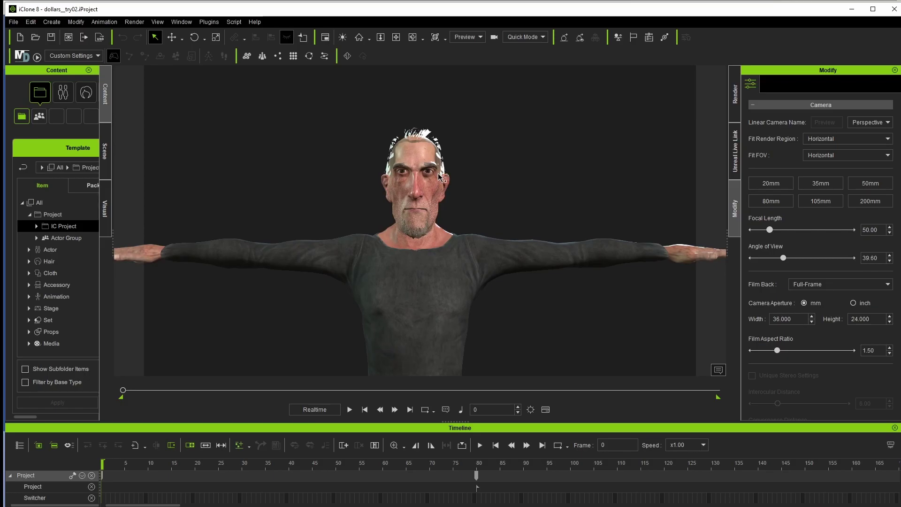
pyautogui.click(209, 21)
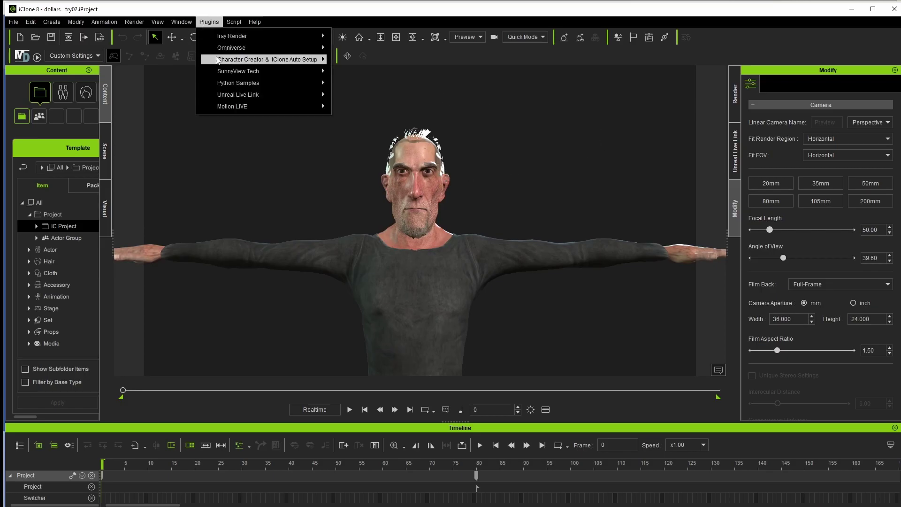
pyautogui.moveTo(232, 72)
pyautogui.click(385, 71)
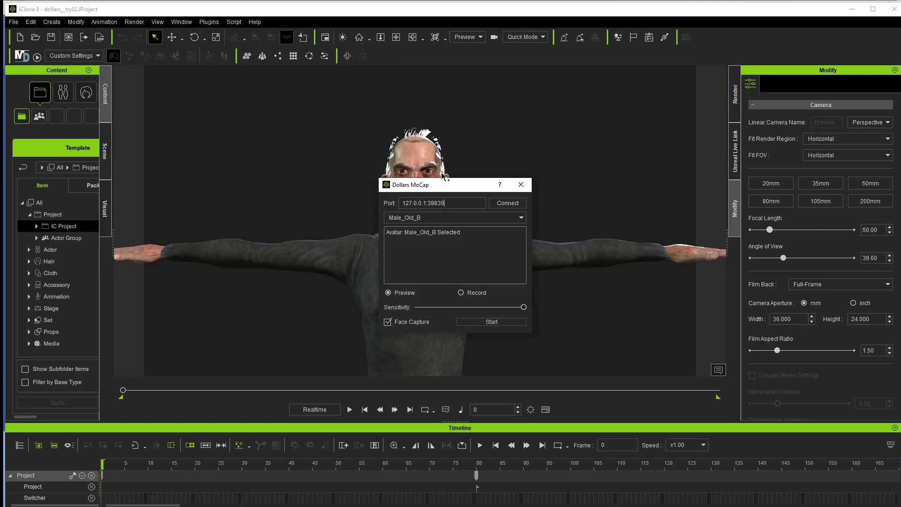
pyautogui.moveTo(444, 188); pyautogui.dragTo(644, 108)
pyautogui.click(708, 123)
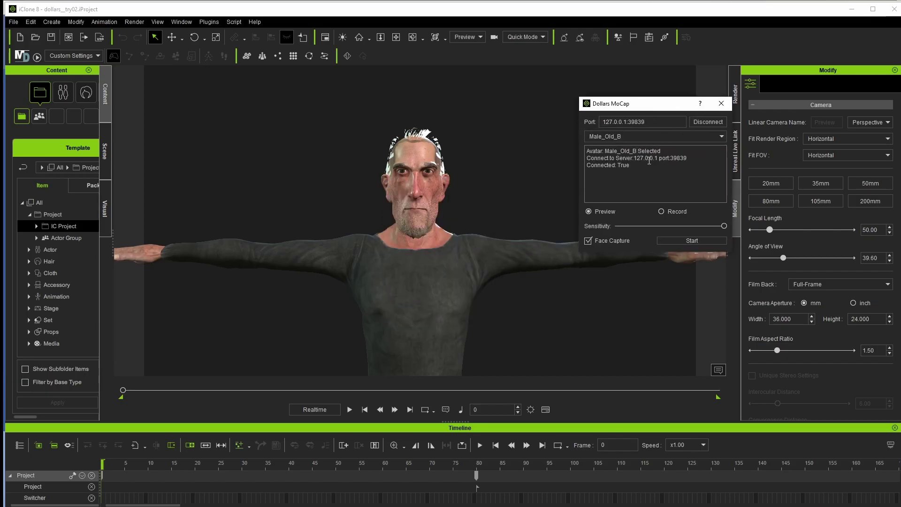
# Choose Record mode with Face Capture enabled, clear the plugin window from the view, and start recording Male_Old_B.
pyautogui.click(661, 211)
pyautogui.moveTo(645, 107); pyautogui.dragTo(900, 143)
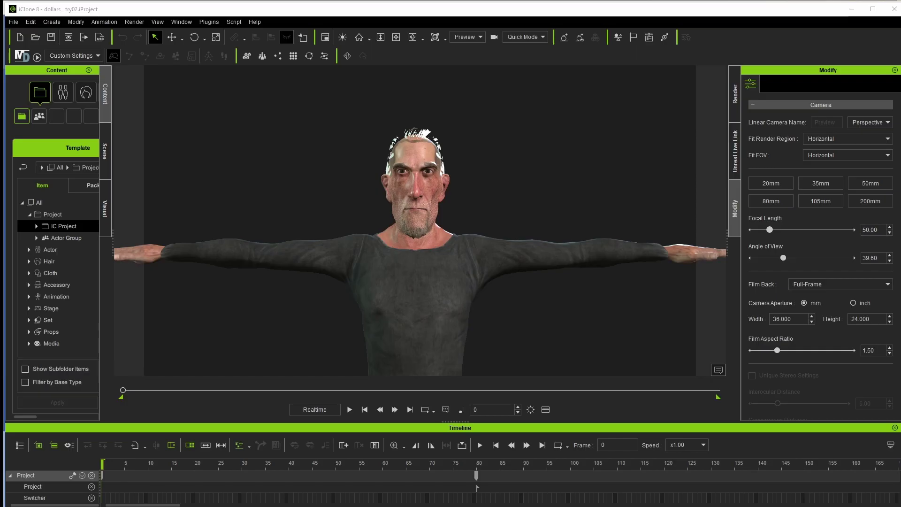
pyautogui.press('space')
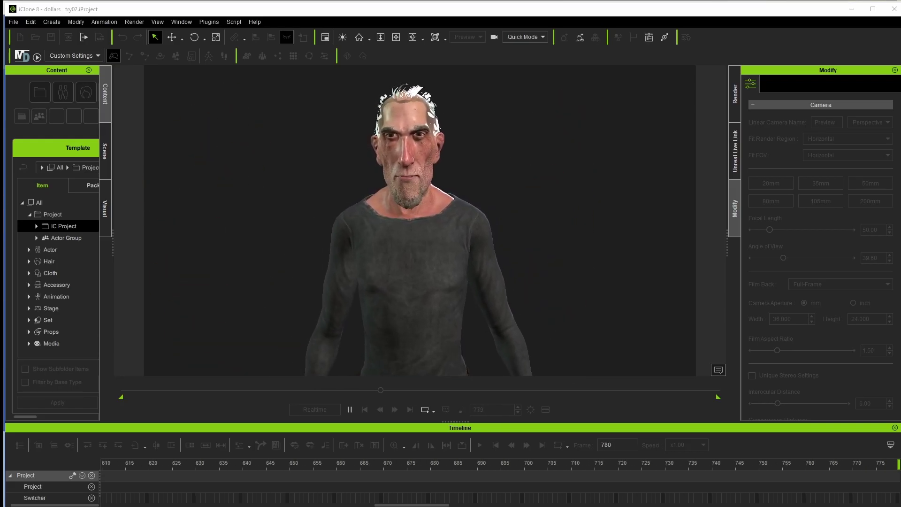
# End the recording and play back the new body and face take, pausing at frame 548.
pyautogui.click(584, 345)
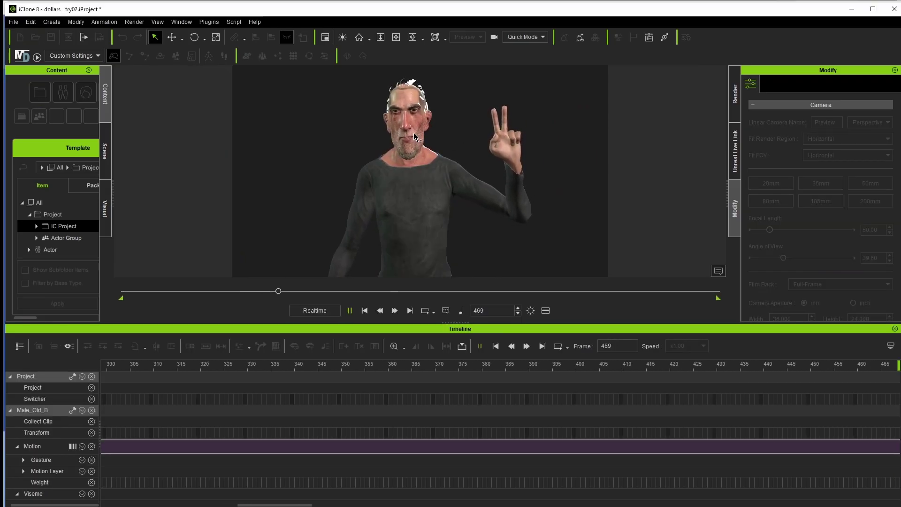
pyautogui.press('space')
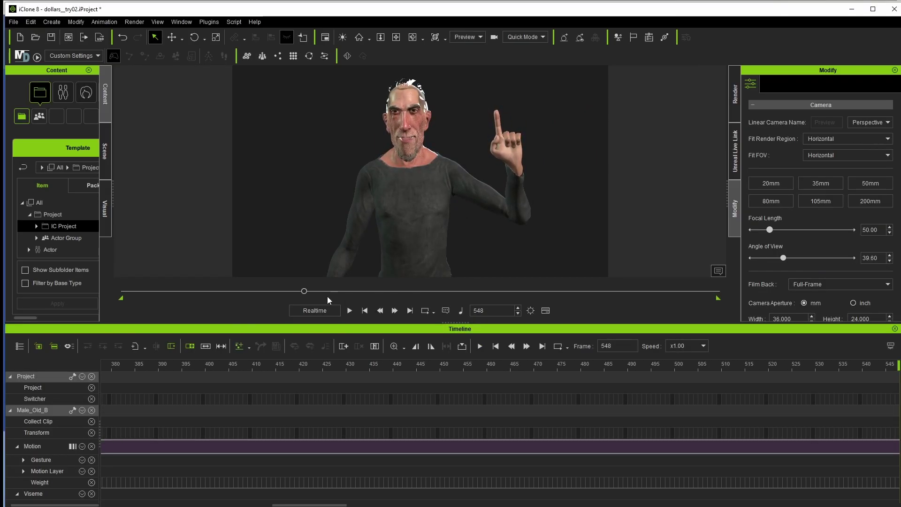
# Scrub back through the recorded take and return to the first frame.
pyautogui.moveTo(297, 291); pyautogui.dragTo(236, 291)
pyautogui.click(365, 310)
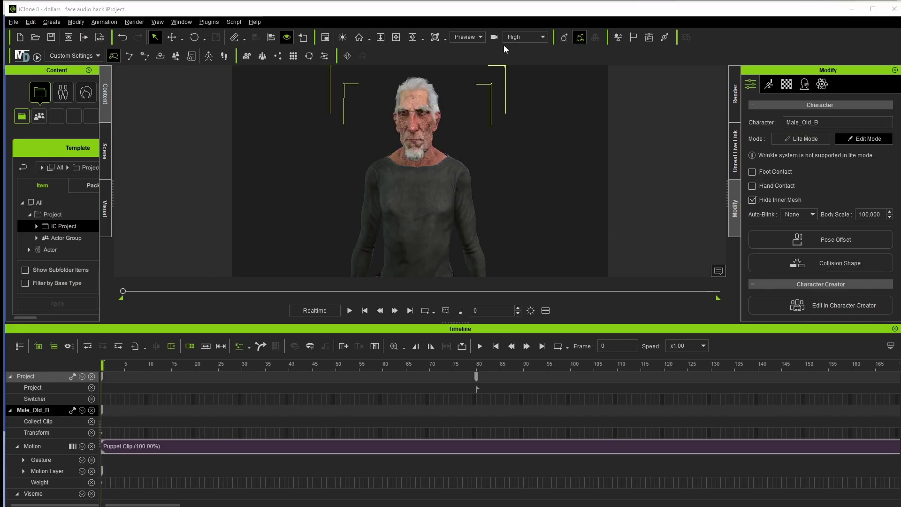
pyautogui.click(529, 41)
pyautogui.click(741, 22)
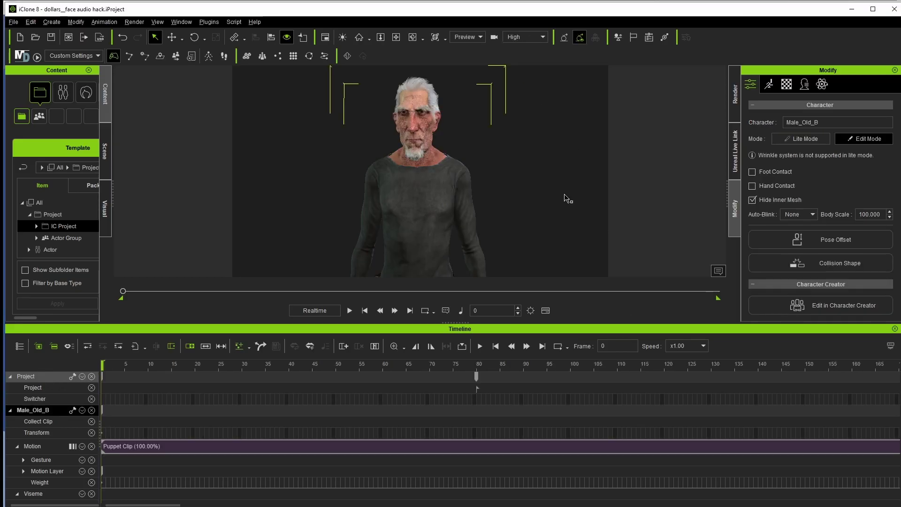
pyautogui.moveTo(123, 292); pyautogui.dragTo(80, 310)
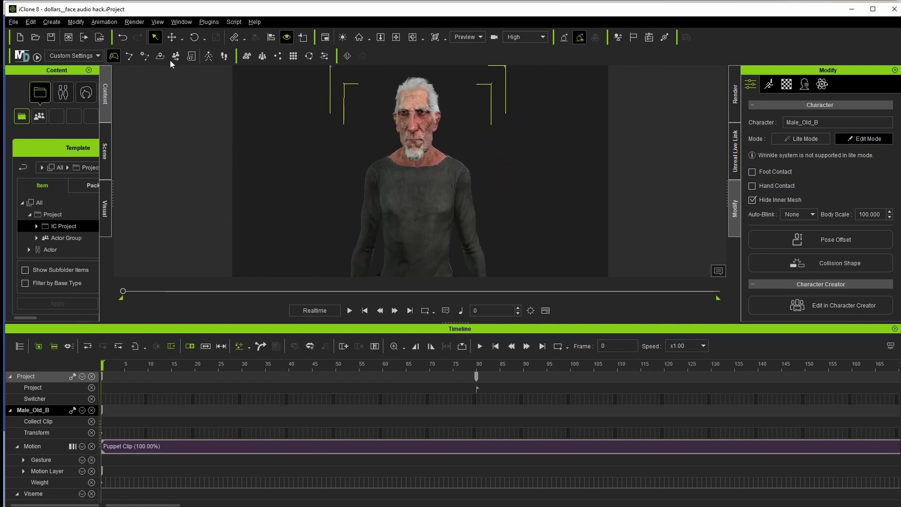
# Open AccuLips for Male_Old_B and load the audio file "audio hack pt 03 AUDIO ONLY - TRIMMED.wav".
pyautogui.click(111, 26)
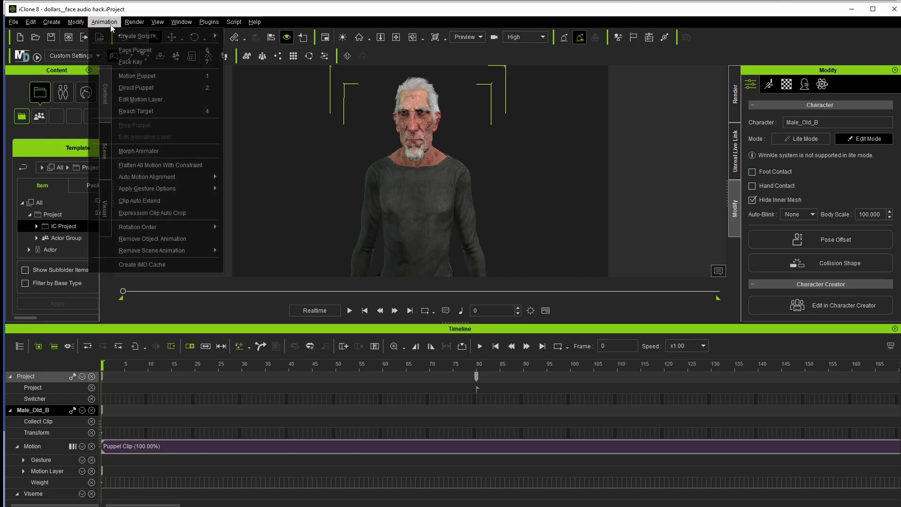
pyautogui.moveTo(141, 36)
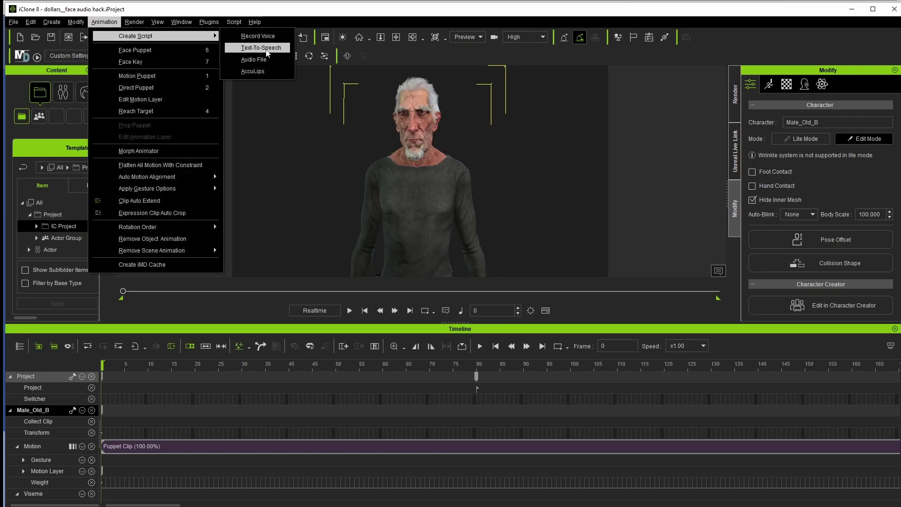
pyautogui.click(280, 75)
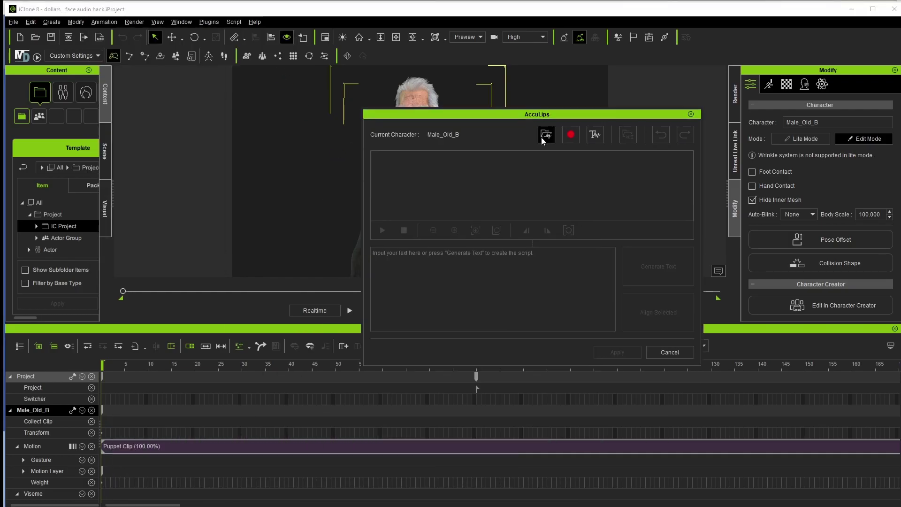
pyautogui.click(543, 137)
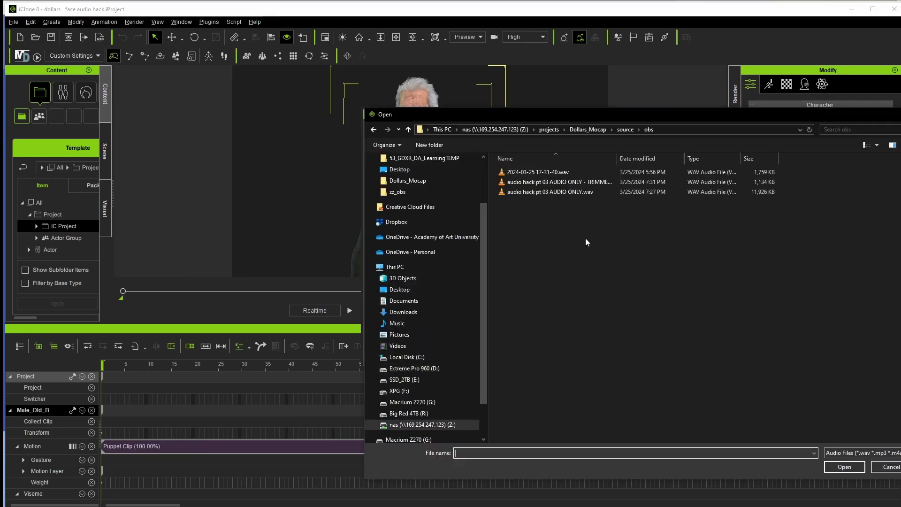
pyautogui.click(591, 185)
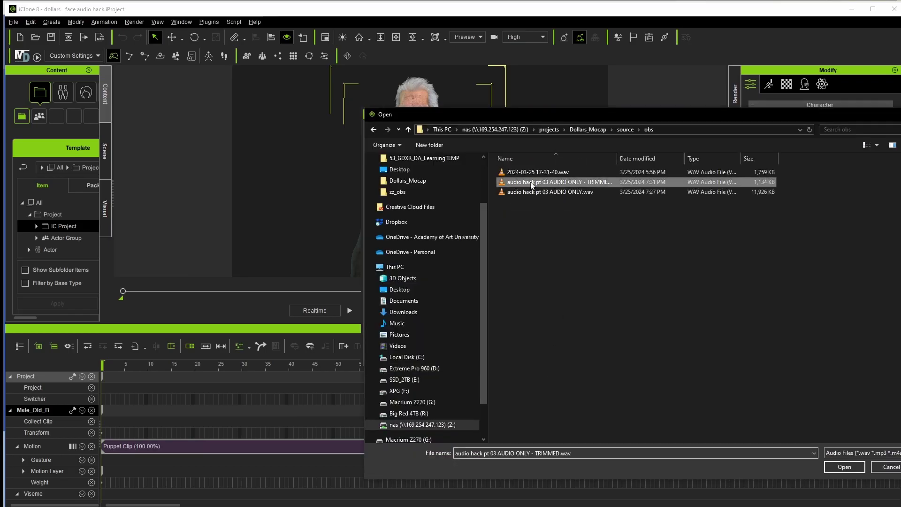
pyautogui.click(836, 467)
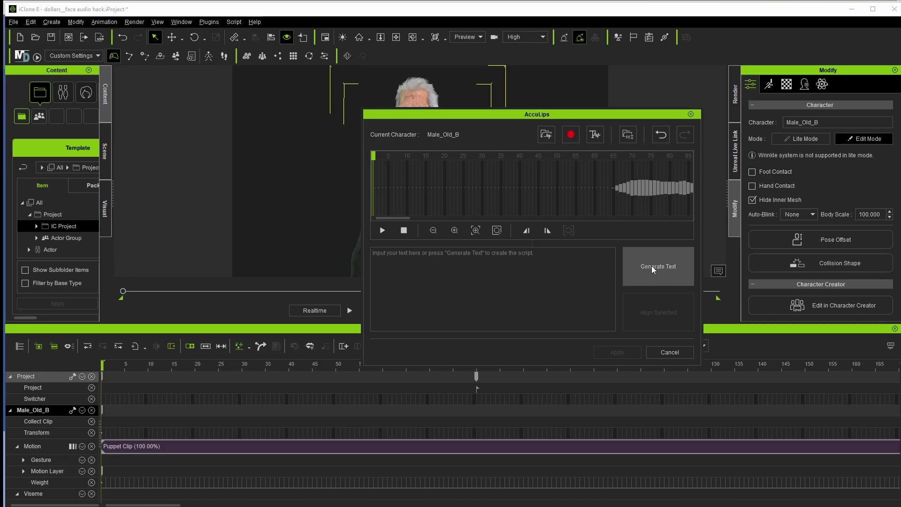
# Generate the transcript text from the loaded audio and listen to the recording in AccuLips.
pyautogui.click(651, 266)
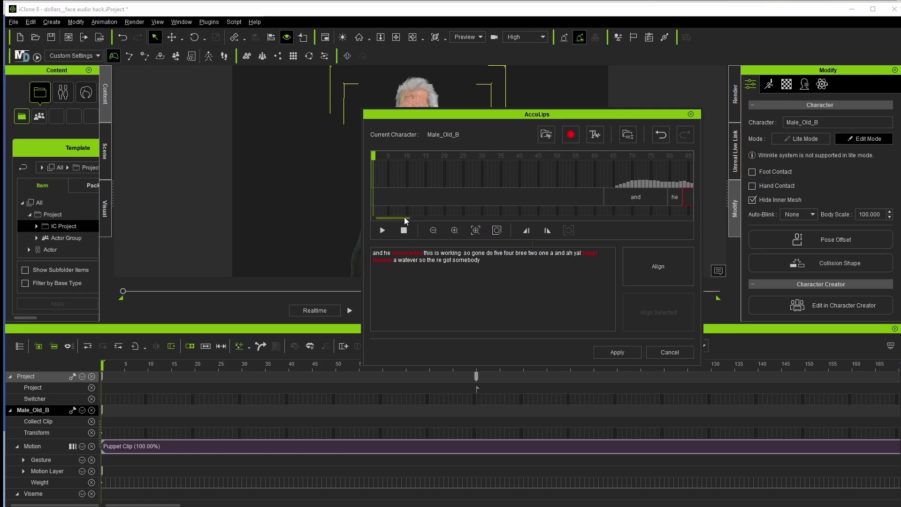
pyautogui.click(383, 230)
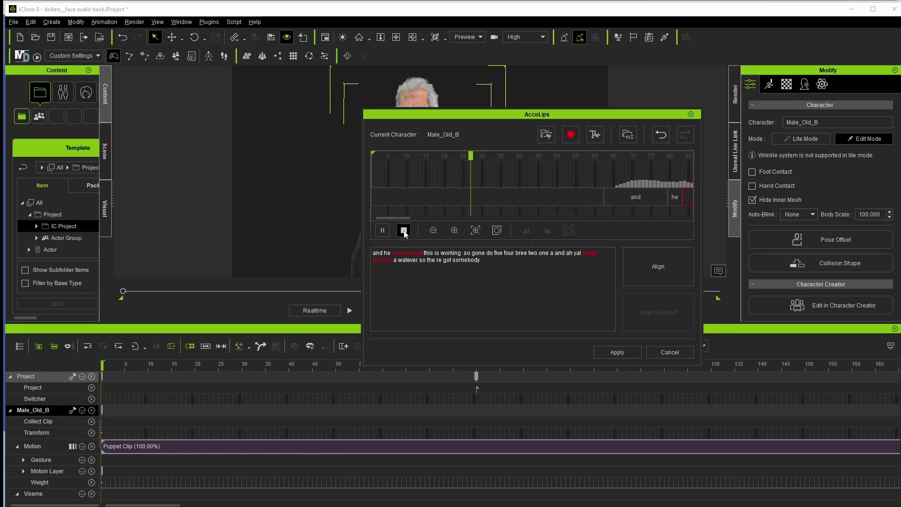
pyautogui.click(404, 230)
# Correct the transcript from "and here we can see, this is working" through "happy new year or whatever so there we go", and realign it.
pyautogui.moveTo(423, 253); pyautogui.dragTo(368, 255)
pyautogui.write('and here')
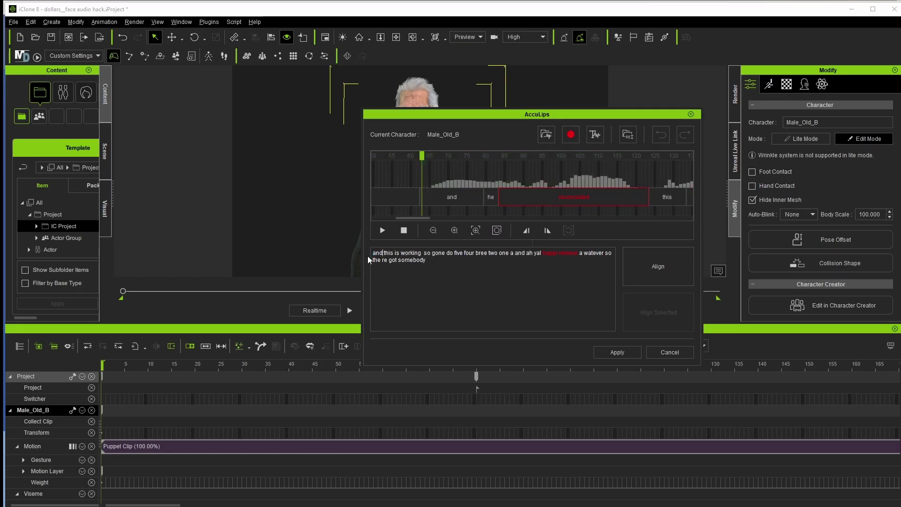
pyautogui.write('we can see, ')
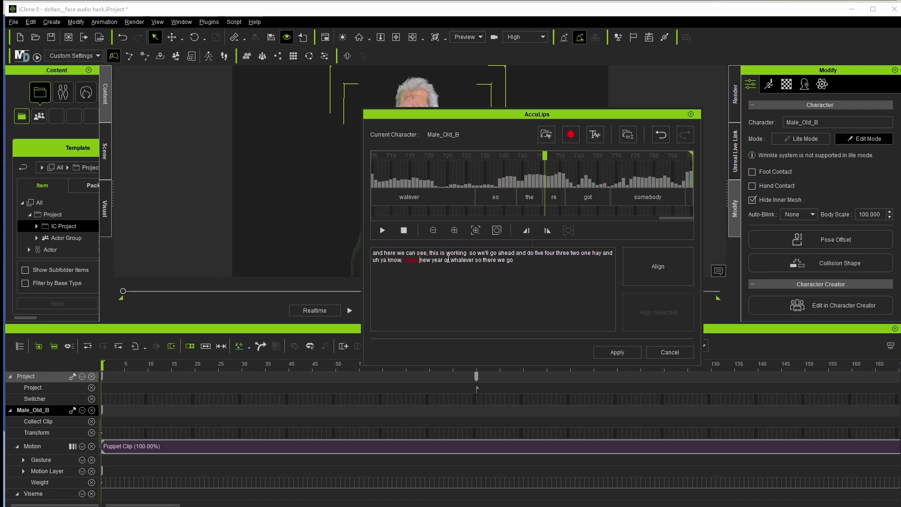
pyautogui.write('y')
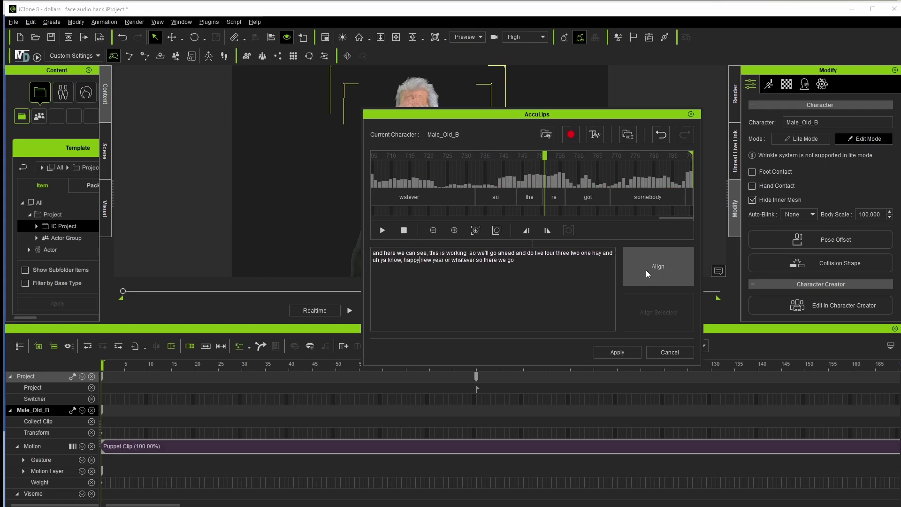
pyautogui.click(649, 263)
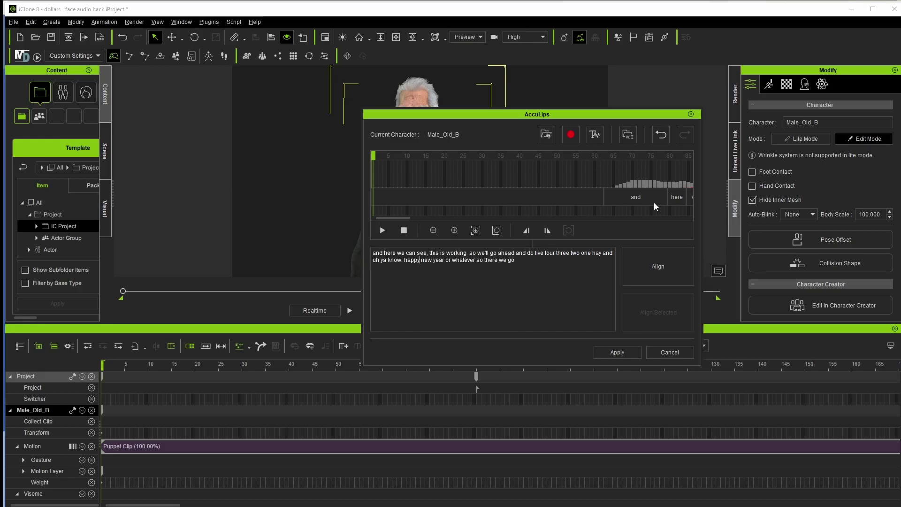
# Preview the aligned words against the audio and apply the AccuLips result to the character.
pyautogui.click(382, 231)
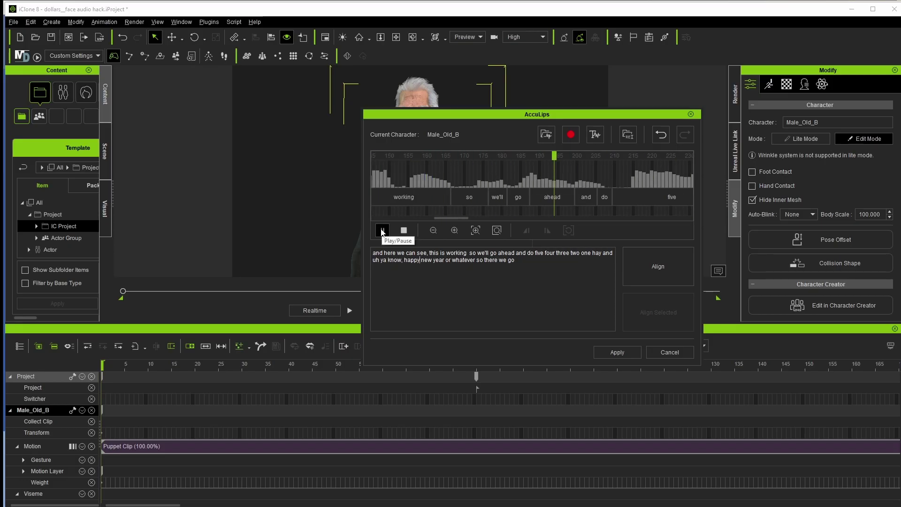
pyautogui.click(382, 231)
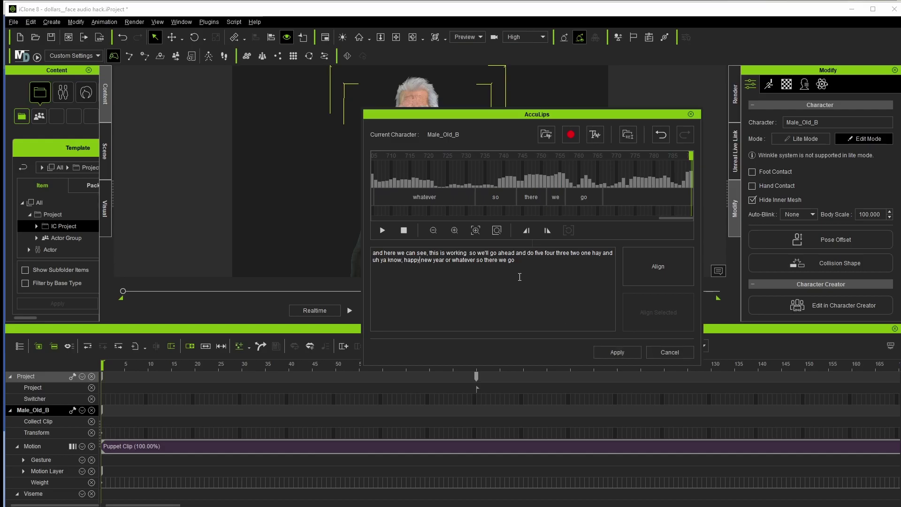
pyautogui.click(626, 353)
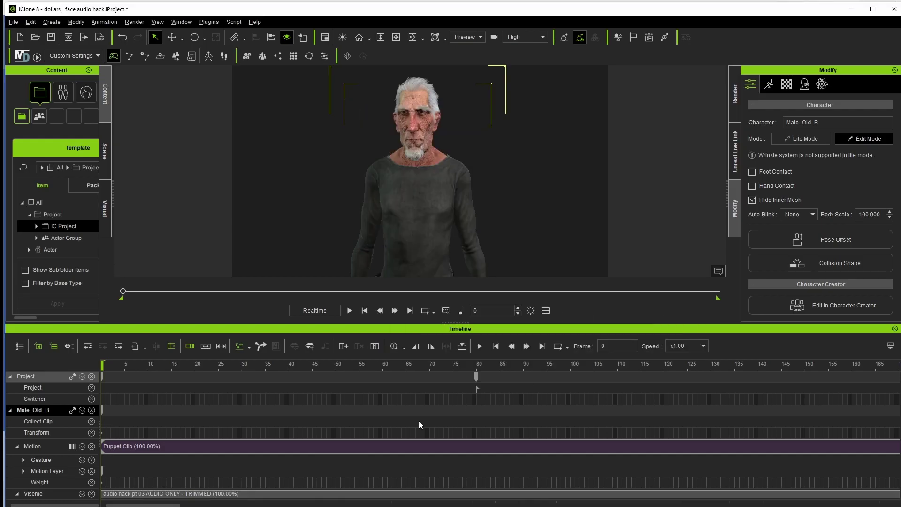
# Show the whole viseme clip in the timeline and move it past the end of the motion clip, to about frame 855.
pyautogui.scroll(-5, 169, 409)
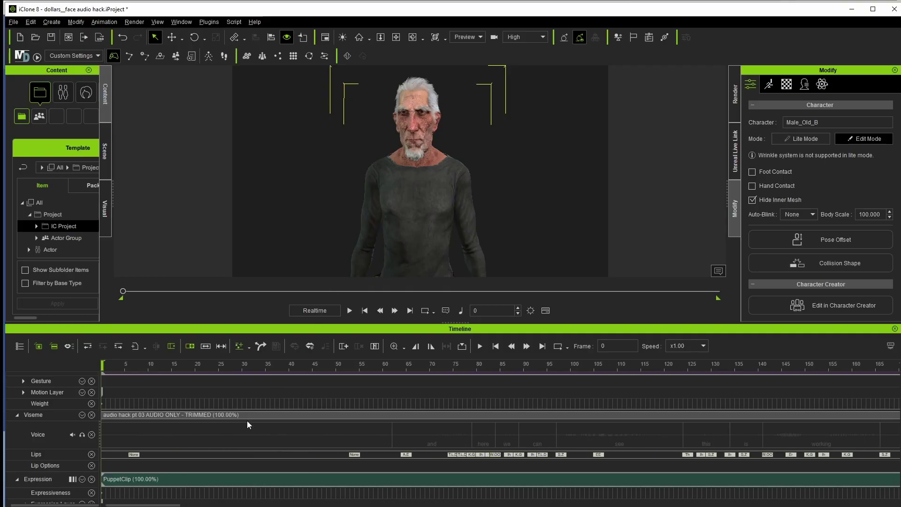
pyautogui.scroll(-5, 231, 427)
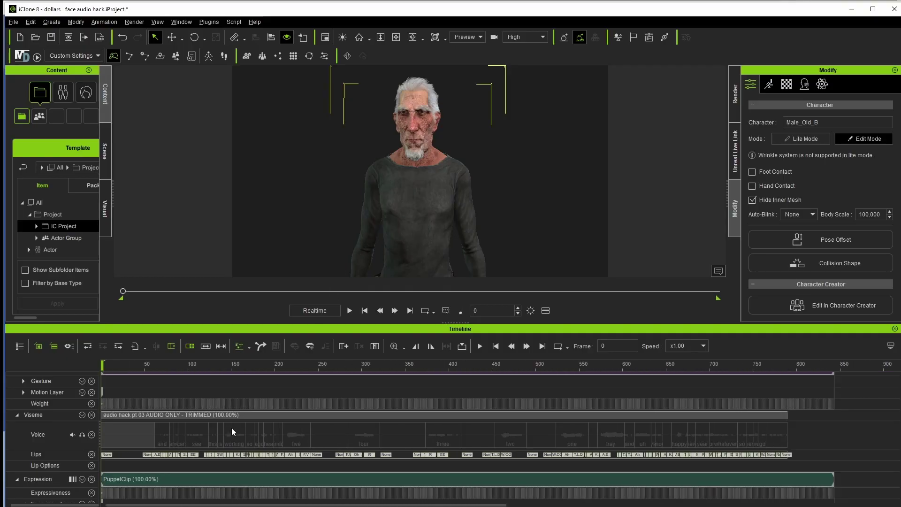
pyautogui.scroll(-2, 232, 427)
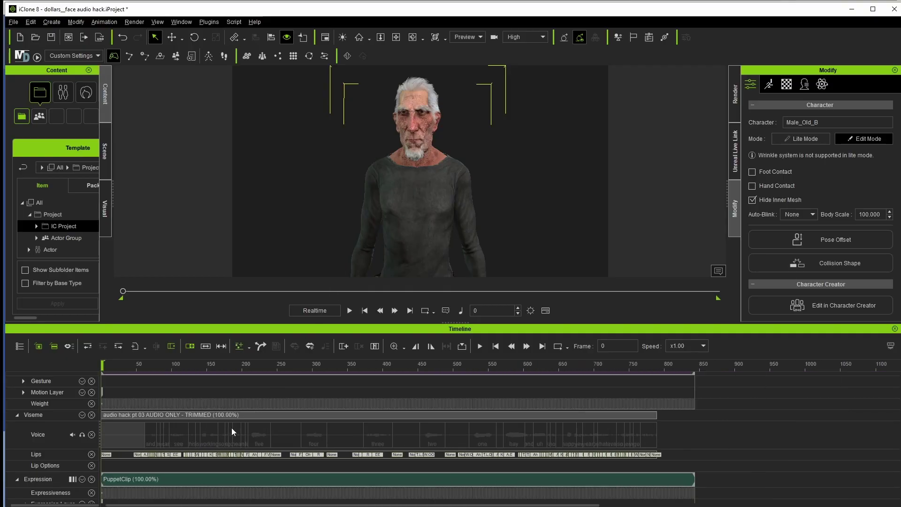
pyautogui.click(122, 415)
pyautogui.moveTo(121, 415); pyautogui.dragTo(734, 405)
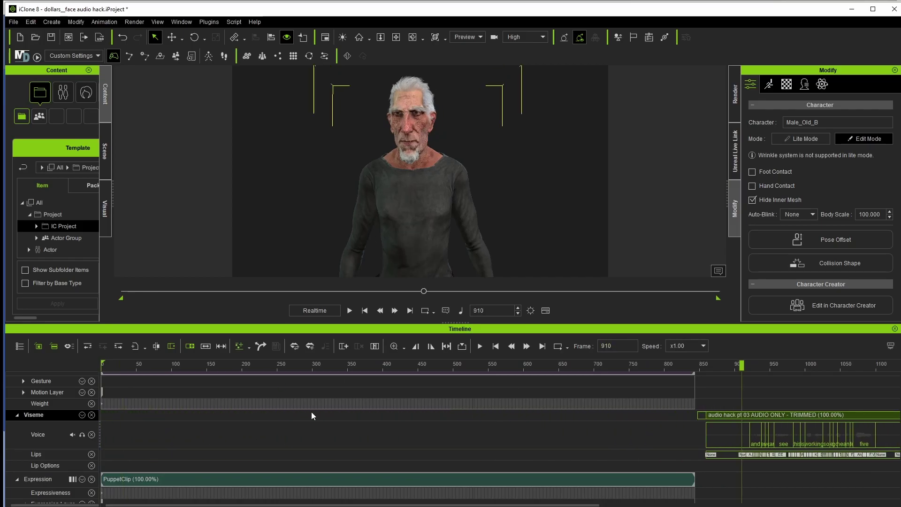
# Play the motion without speech, set the playhead to frame 209, and add a project flag with the ID "five".
pyautogui.click(128, 365)
pyautogui.press('space')
pyautogui.press('space')
pyautogui.moveTo(271, 370); pyautogui.dragTo(249, 374)
pyautogui.scroll(7, 47, 394)
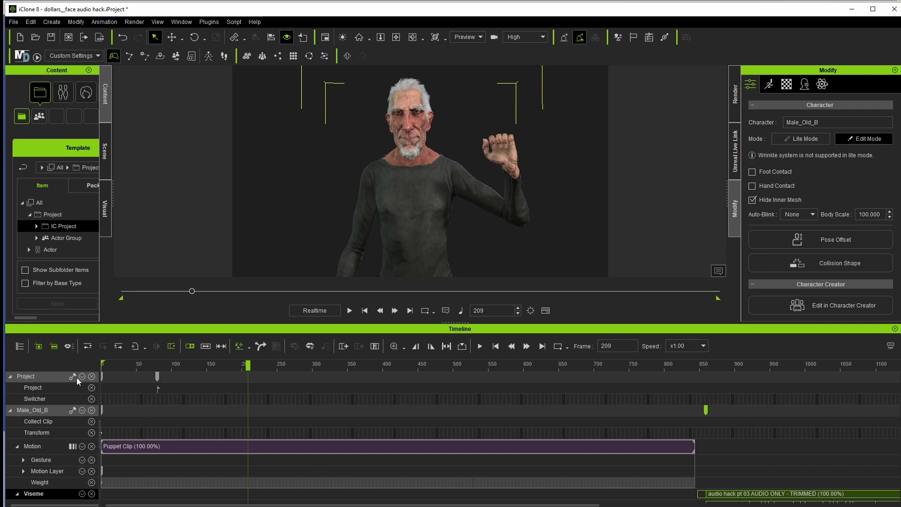
pyautogui.click(25, 389)
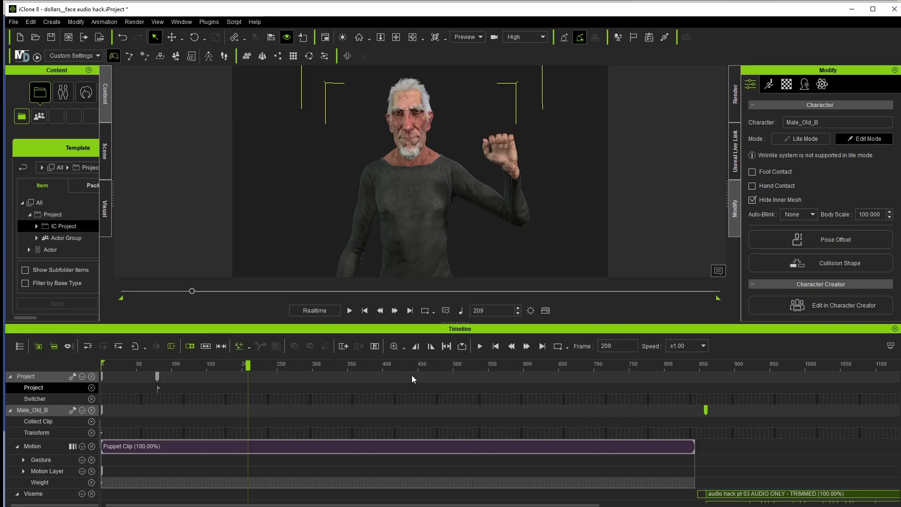
pyautogui.click(374, 347)
pyautogui.moveTo(882, 323); pyautogui.dragTo(376, 219)
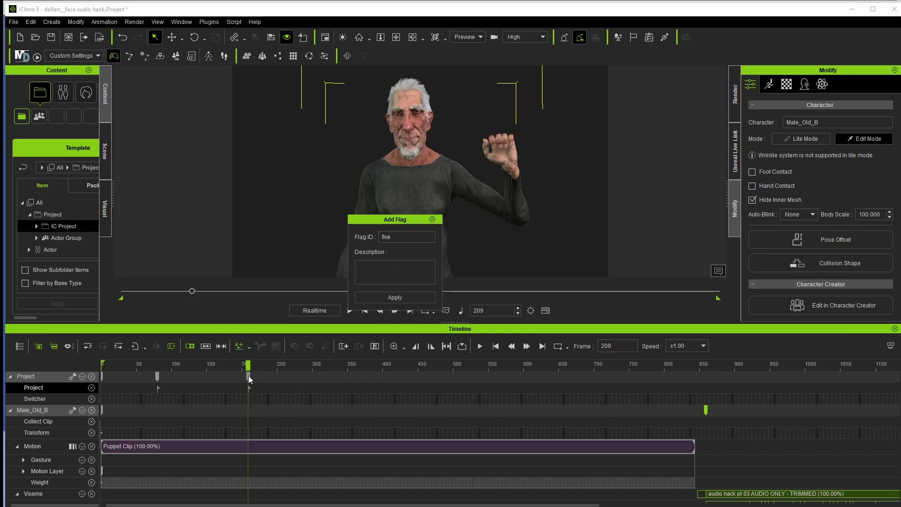
# Play the motion from the beginning without speech to review the finger-counting gestures, pausing at frame 424.
pyautogui.scroll(-2, 736, 396)
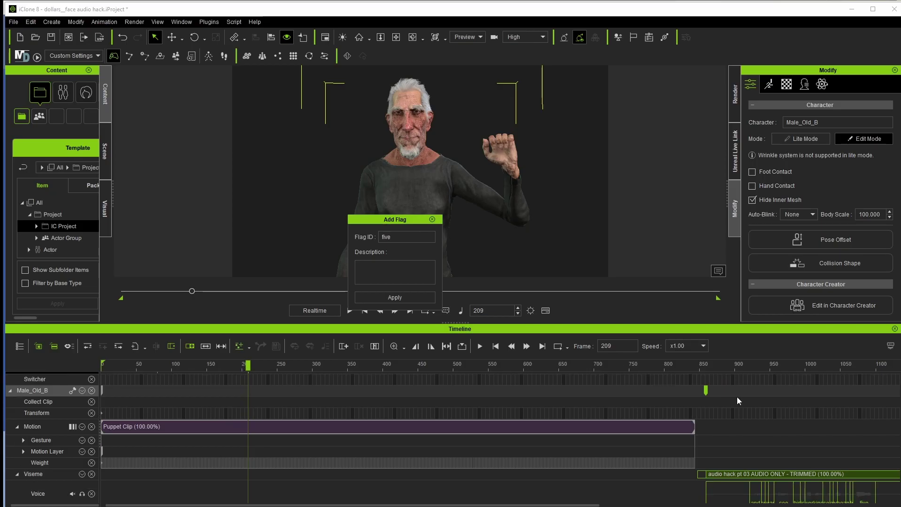
pyautogui.moveTo(261, 369); pyautogui.dragTo(63, 368)
pyautogui.press('space')
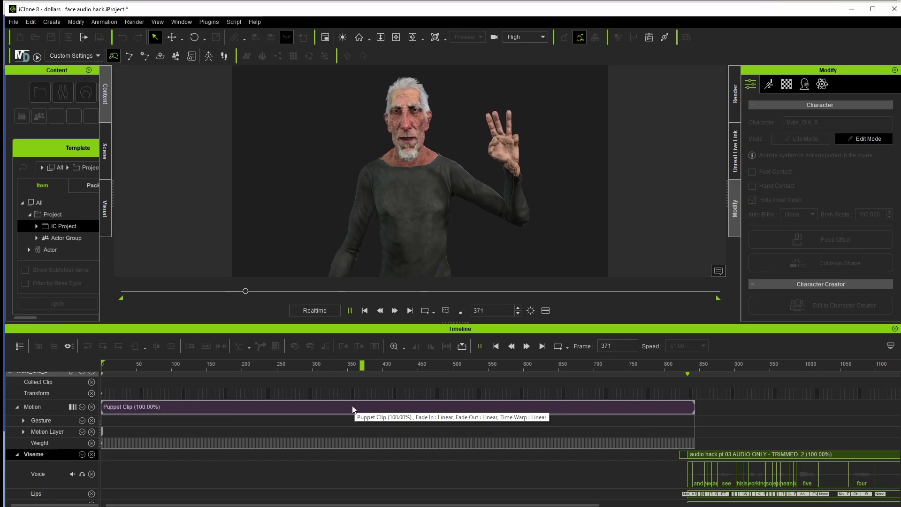
pyautogui.press('space')
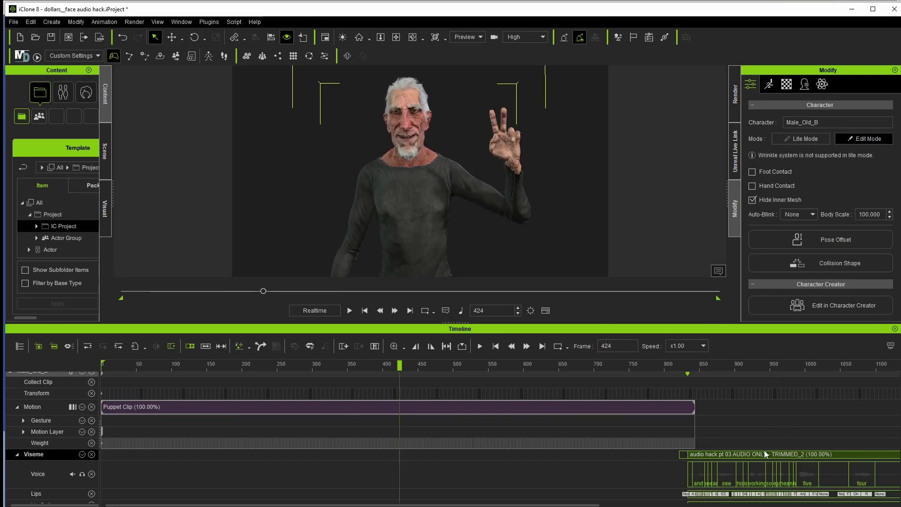
# Move the viseme clip back under the motion clip, starting at about frame 50, with its word "five" at the frame 209 flag.
pyautogui.moveTo(773, 455); pyautogui.dragTo(180, 452)
pyautogui.scroll(2, 199, 438)
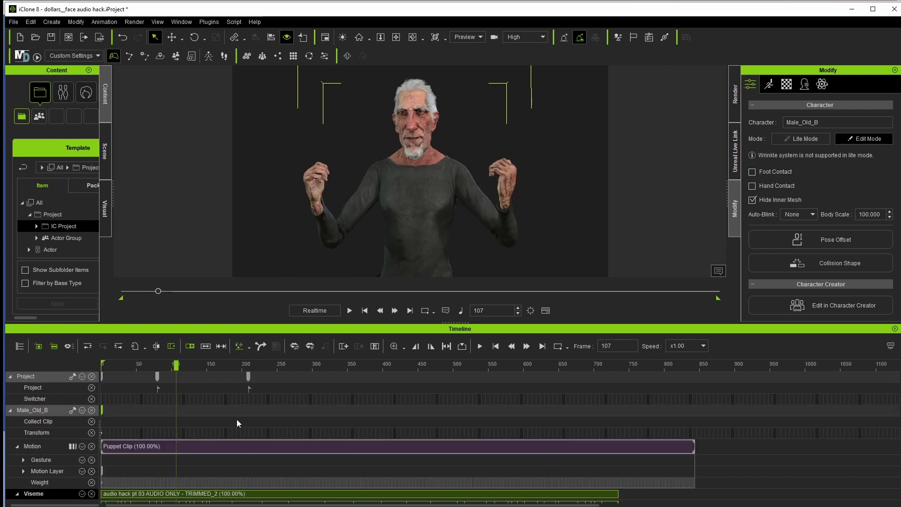
pyautogui.moveTo(223, 364); pyautogui.dragTo(250, 366)
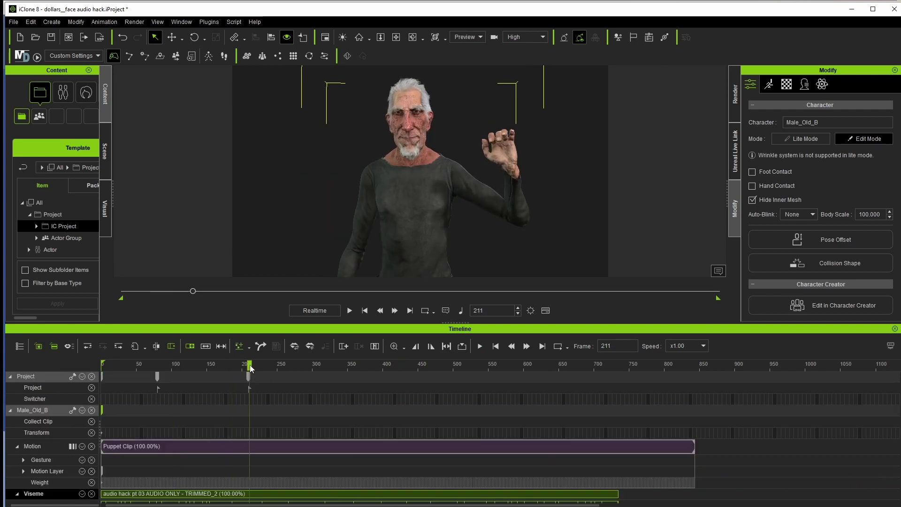
pyautogui.scroll(-3, 289, 438)
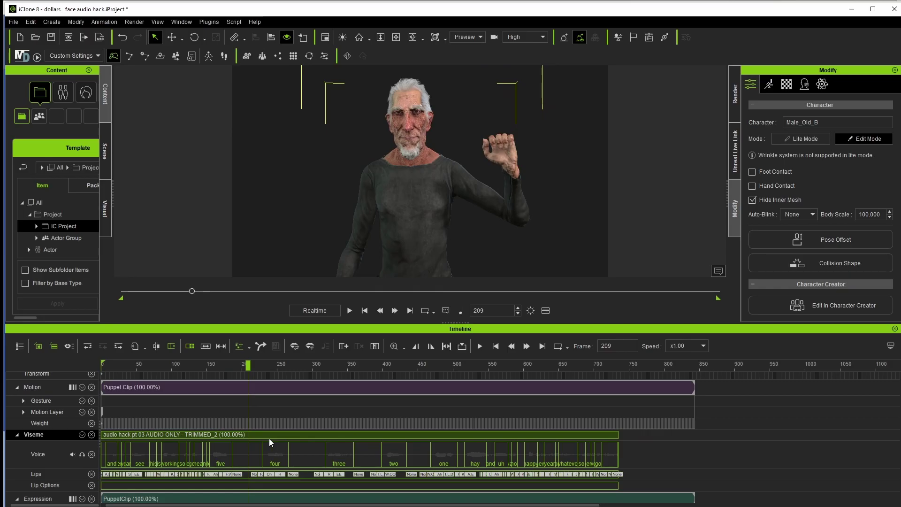
pyautogui.moveTo(259, 434); pyautogui.dragTo(308, 435)
# Play the synced motion and lip animation, examine the face up close, and return to the first frame.
pyautogui.press('space')
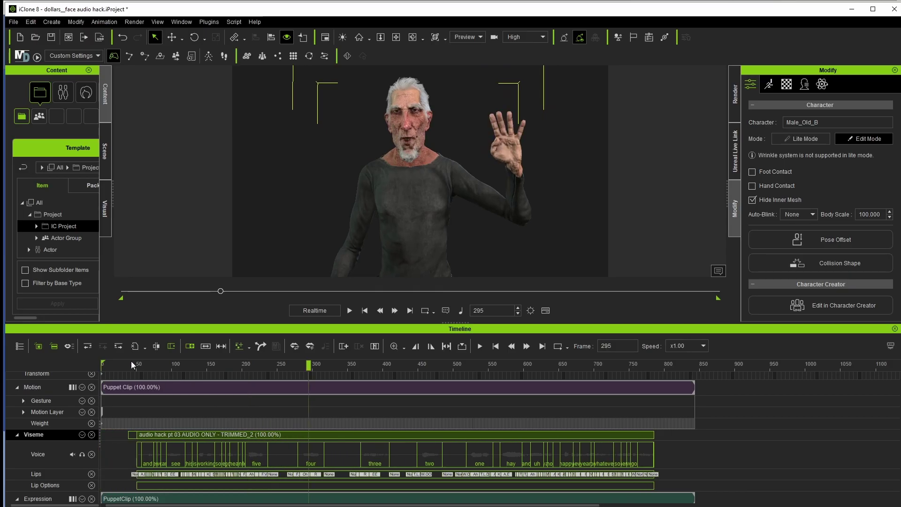
pyautogui.click(129, 368)
pyautogui.press('space')
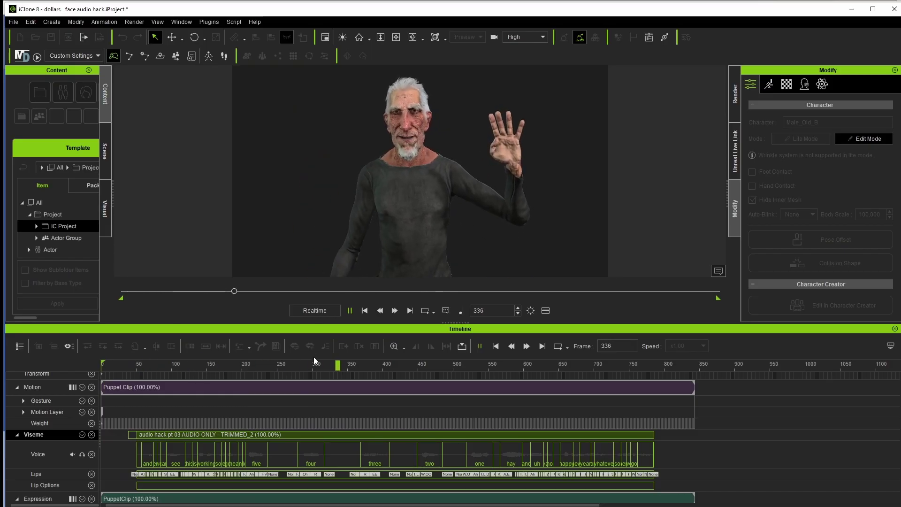
pyautogui.scroll(5, 453, 177)
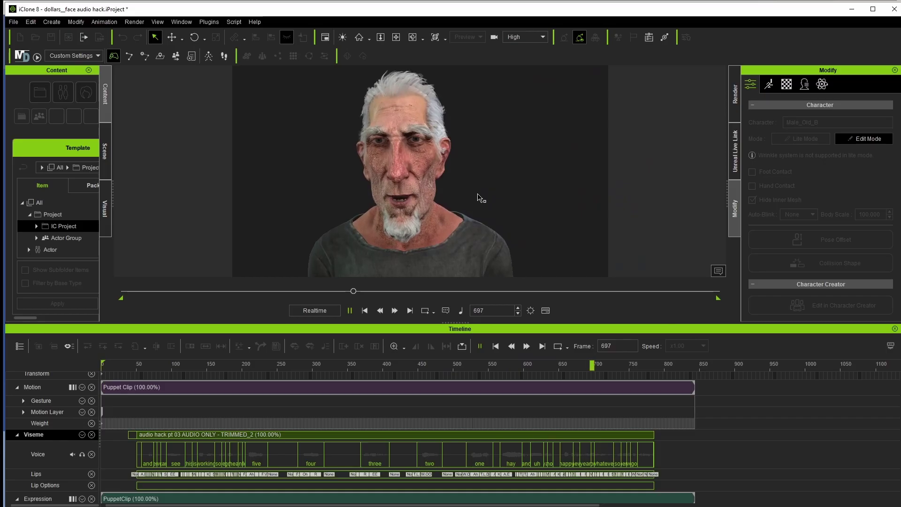
pyautogui.click(349, 310)
pyautogui.click(365, 310)
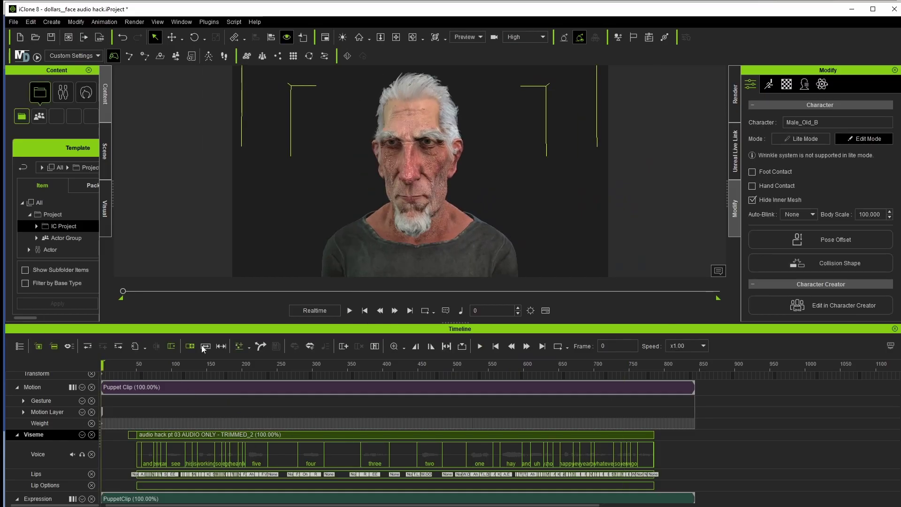
# Play the synced body, face and lip animation from the first frame and watch the character's face up close.
pyautogui.moveTo(455, 188); pyautogui.dragTo(465, 177, button='right')
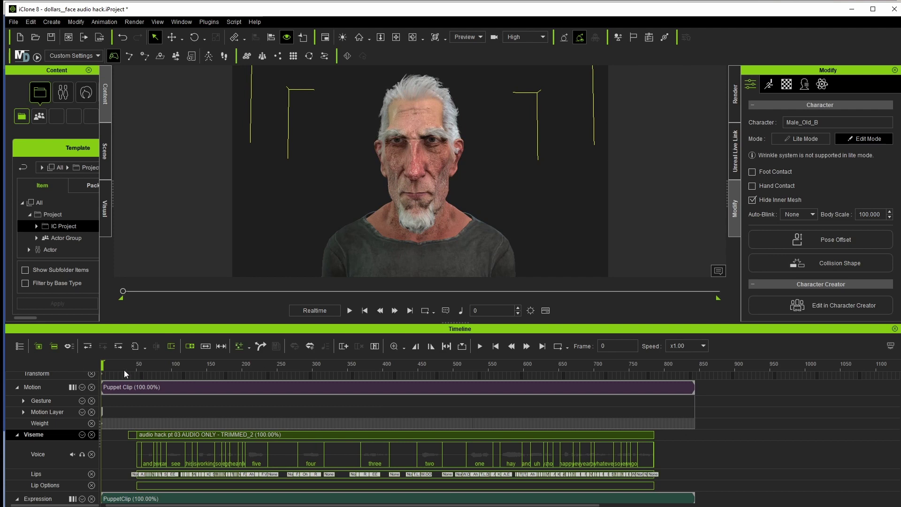
pyautogui.press('space')
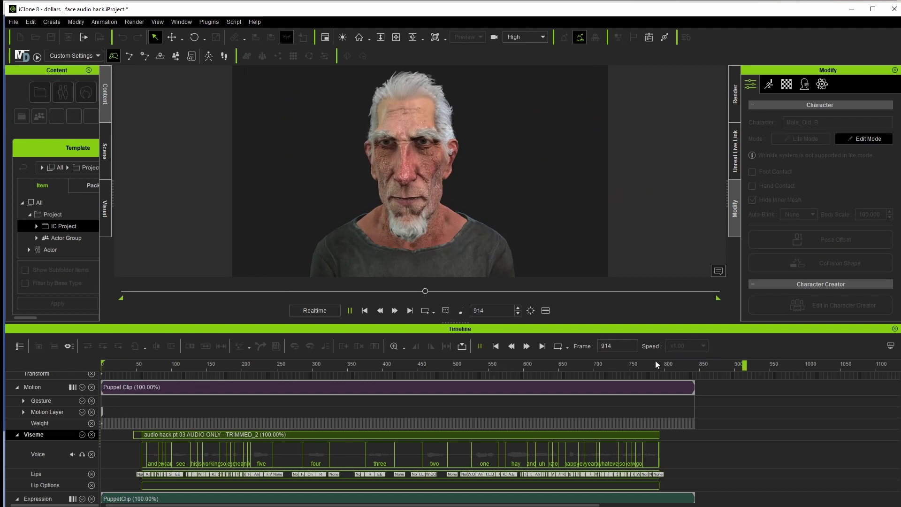
pyautogui.click(654, 363)
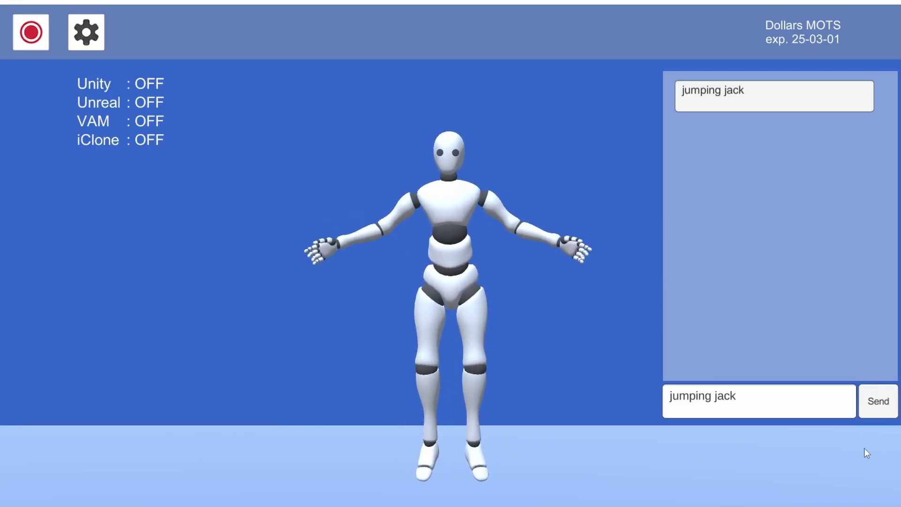
# Switch to Dollars MOTS and generate a motion from the prompt "cowering in fear".
pyautogui.click(783, 397)
pyautogui.write('fearfulcowering')
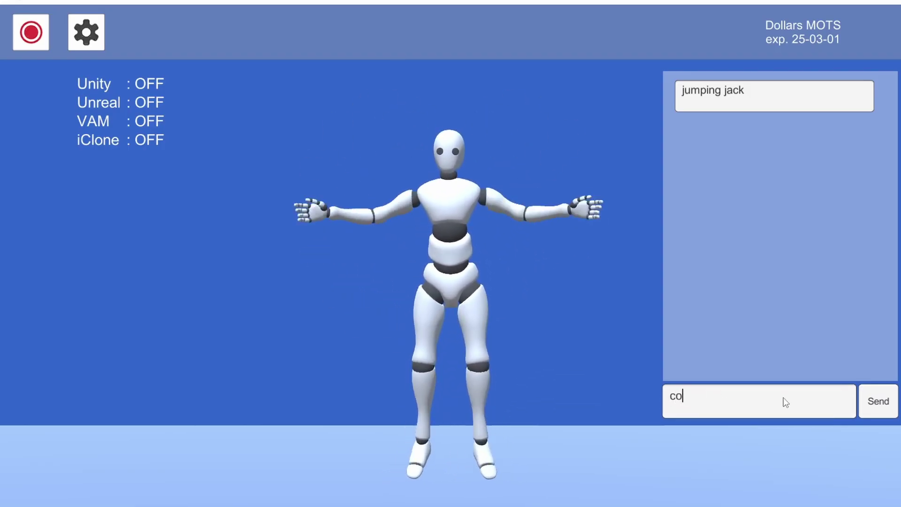
pyautogui.write(' in fear')
pyautogui.press('Return')
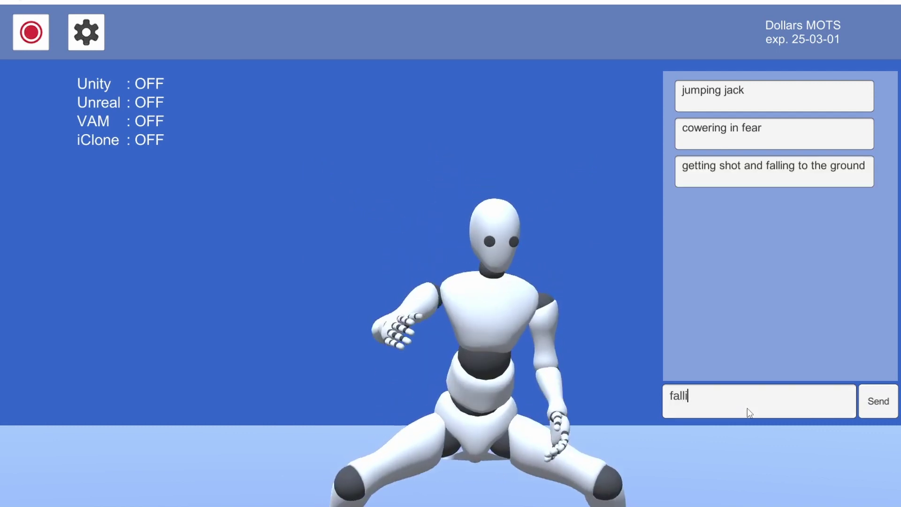
# Generate motions from the prompts "falling down" and "drunk".
pyautogui.write('ng down')
pyautogui.press('Return')
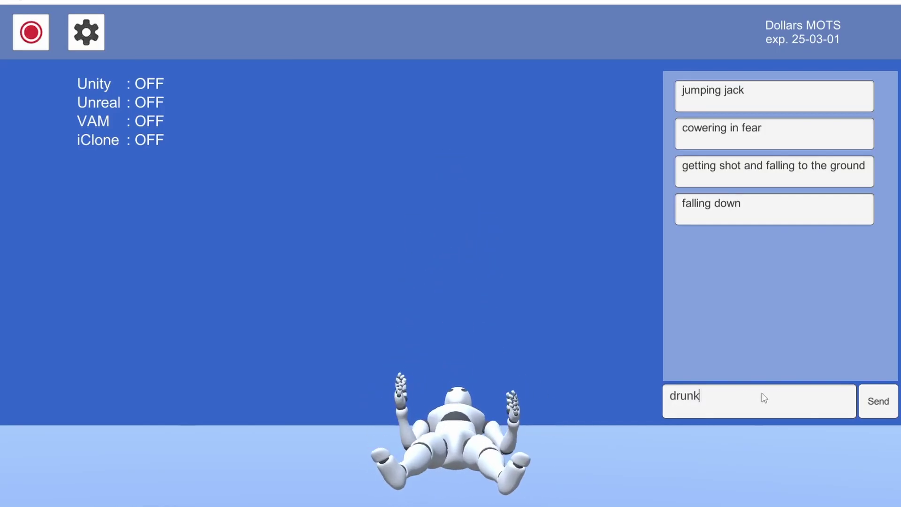
pyautogui.click(878, 401)
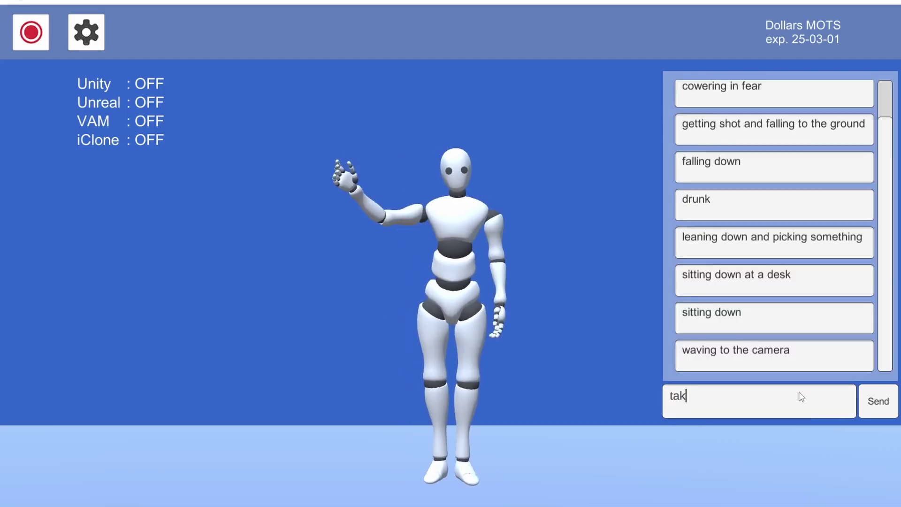
# Generate motions from the prompts "taking a photo" and "spinning in circles".
pyautogui.write('ng a photo')
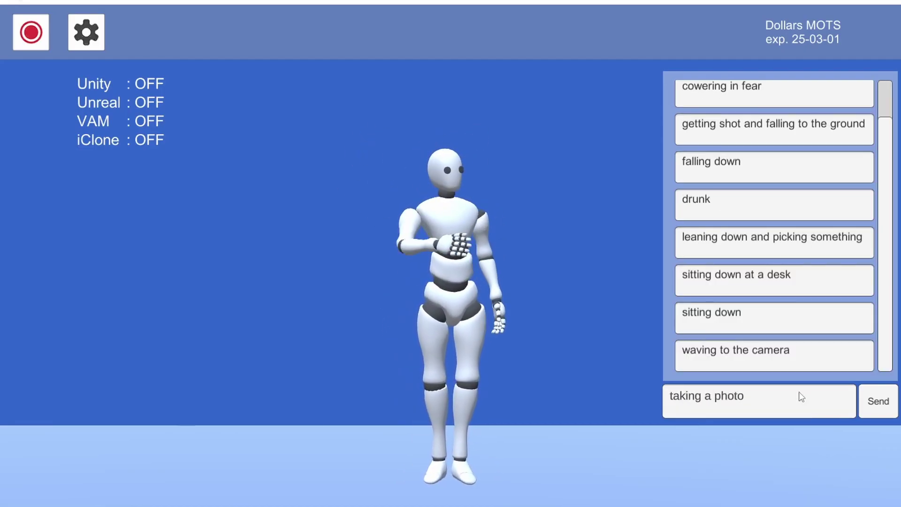
pyautogui.click(875, 408)
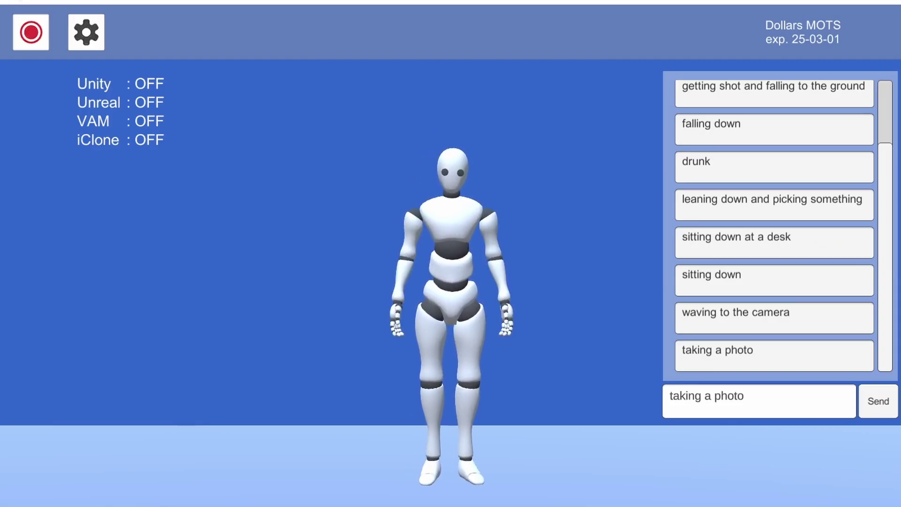
pyautogui.click(818, 402)
pyautogui.write('spi')
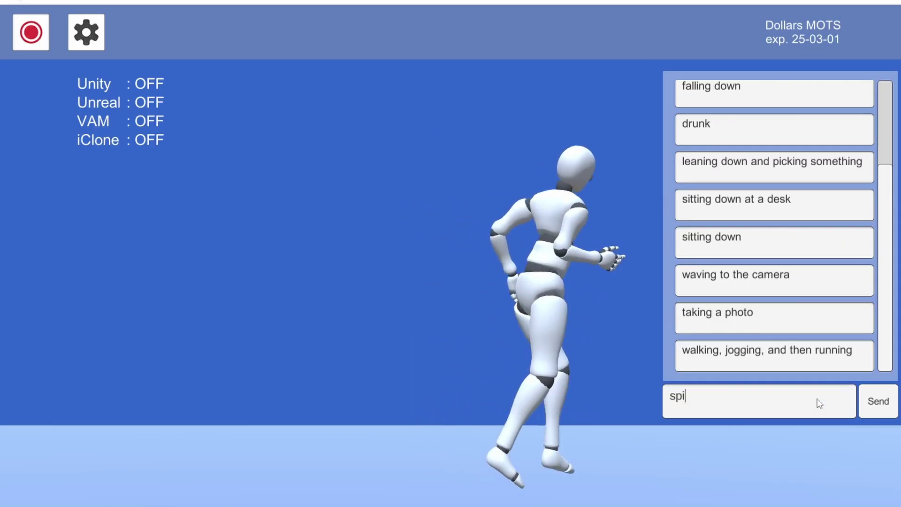
pyautogui.write('nning in circles')
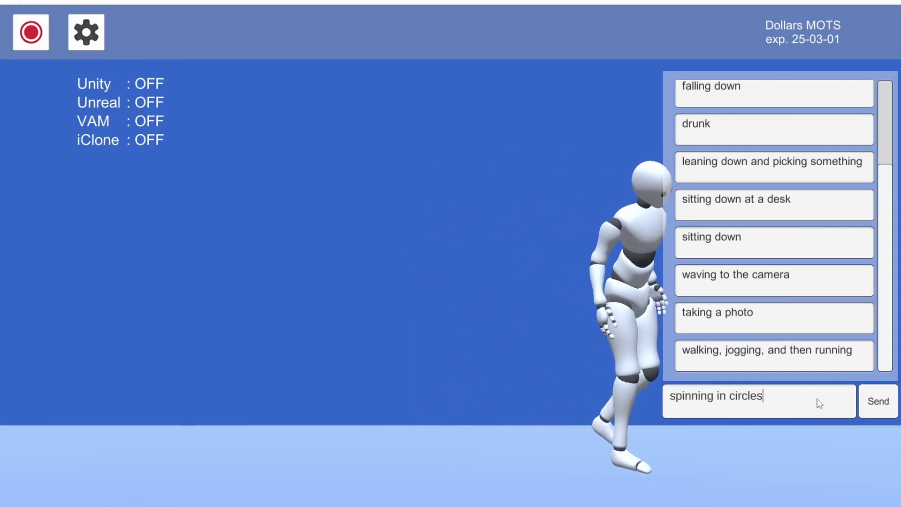
pyautogui.click(863, 399)
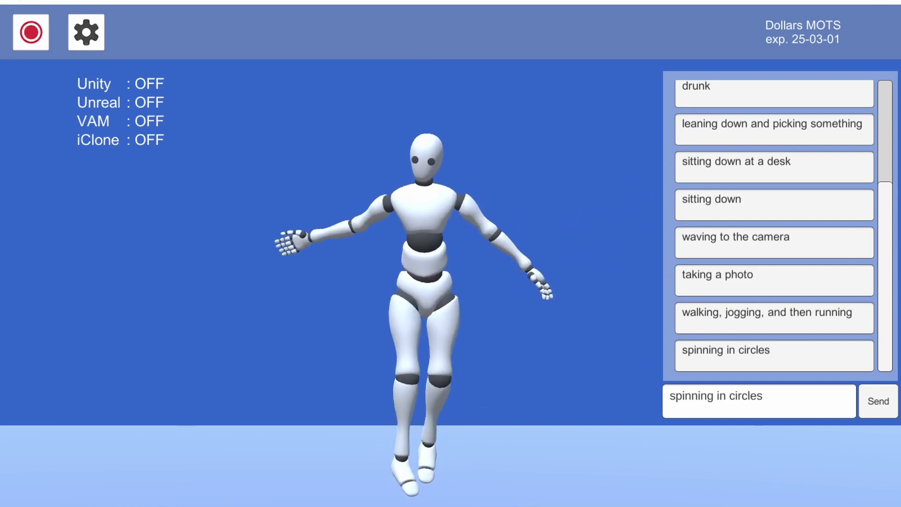
# Generate motions from the prompts "sit" and "standing up".
pyautogui.click(805, 398)
pyautogui.write('sit')
pyautogui.click(879, 404)
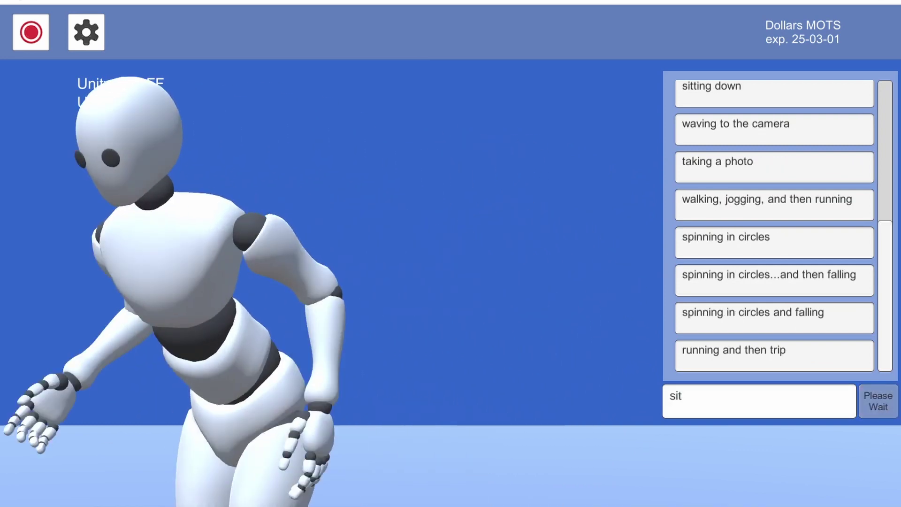
pyautogui.click(787, 399)
pyautogui.write('sa')
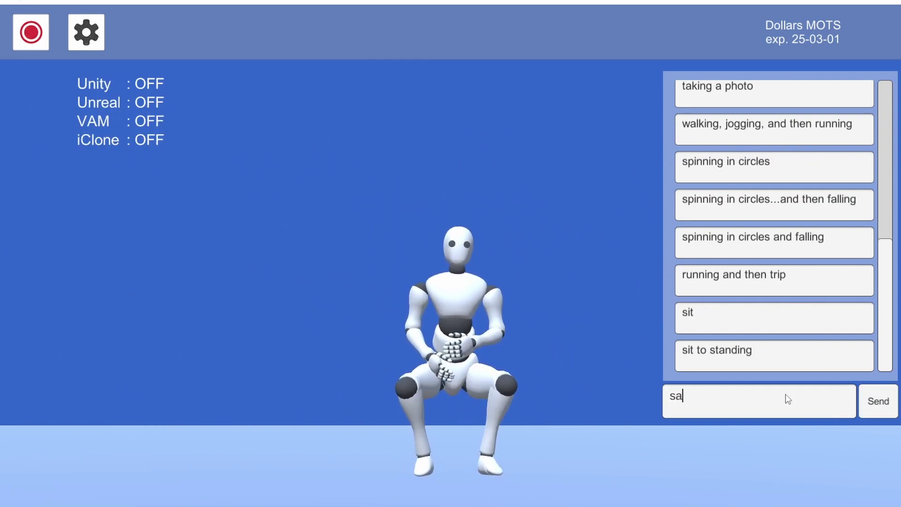
pyautogui.click(878, 403)
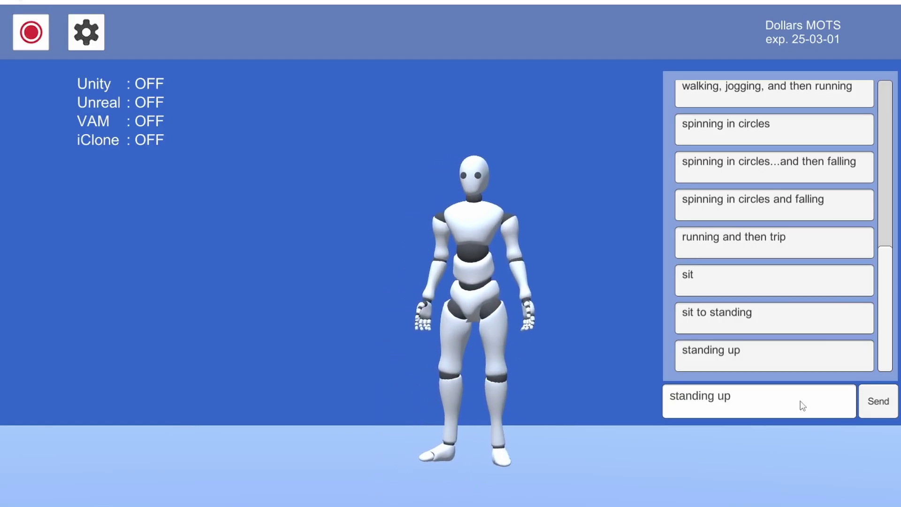
# Generate motions from the prompts "laying down to sleep" and "shocked".
pyautogui.click(781, 403)
pyautogui.write('lay')
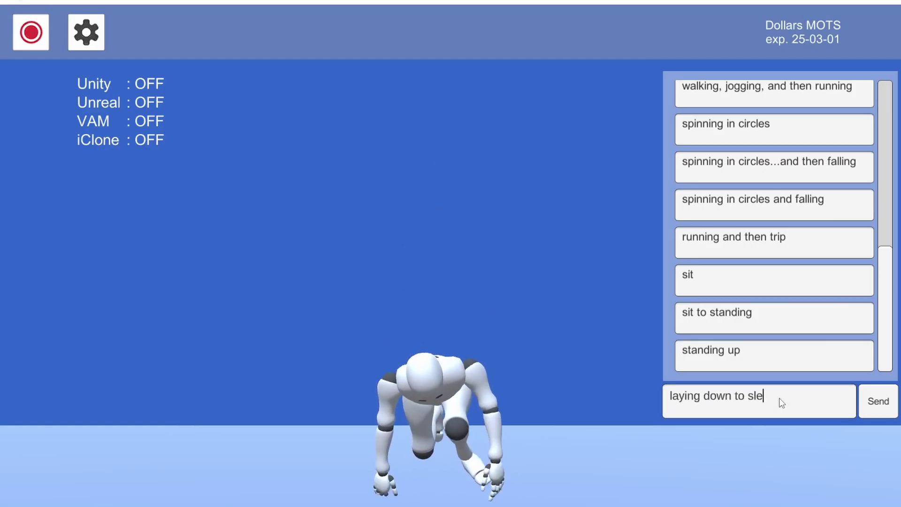
pyautogui.click(865, 409)
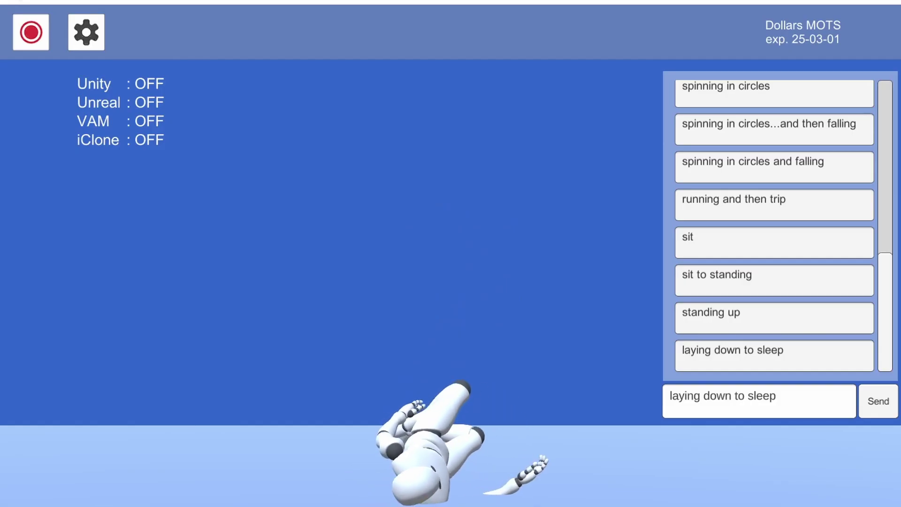
pyautogui.click(850, 402)
pyautogui.write('shocked')
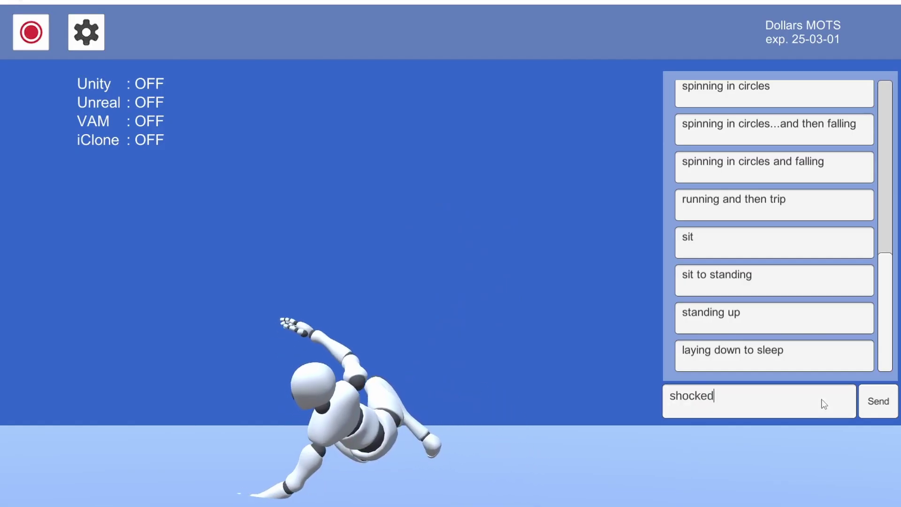
pyautogui.click(864, 402)
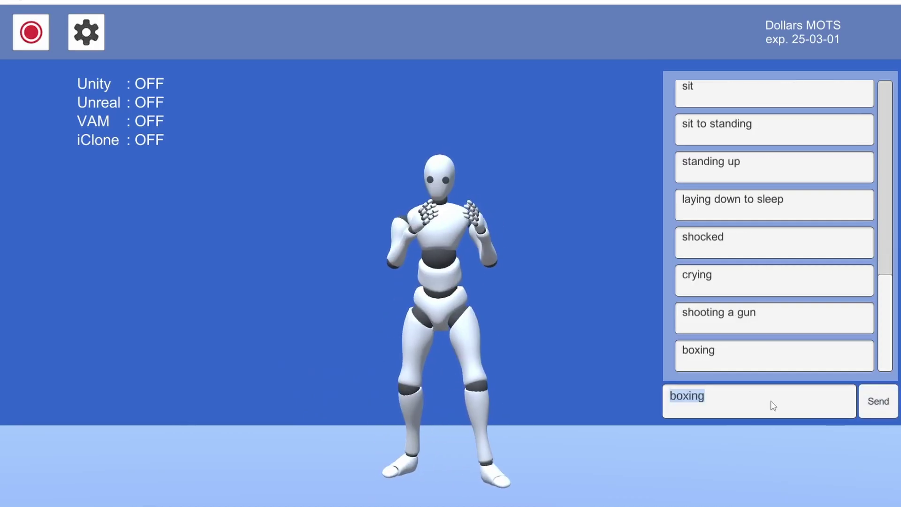
# Generate motions from the prompts "running in circles" and "cartwheels".
pyautogui.write('running in circles')
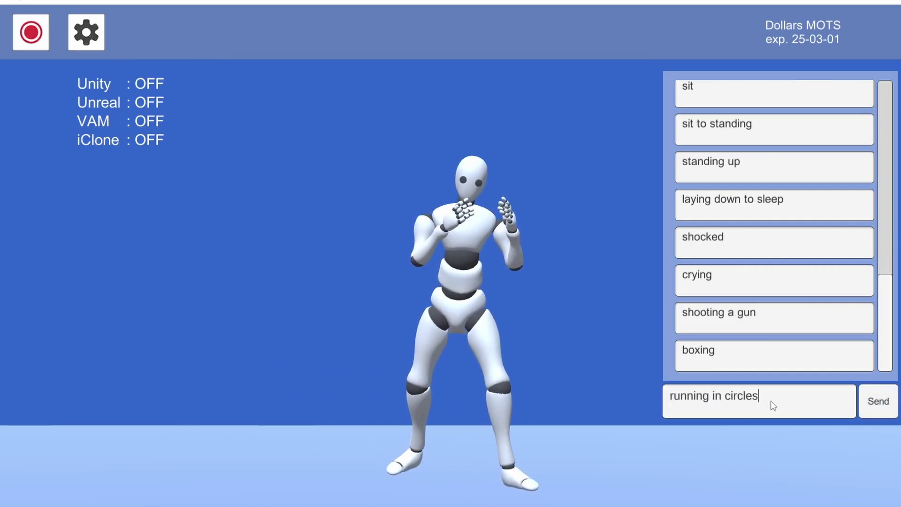
pyautogui.click(876, 402)
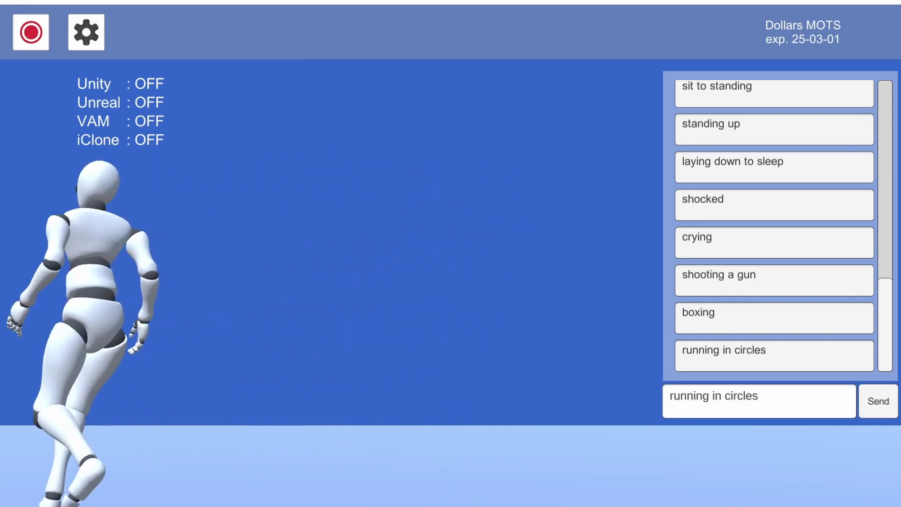
pyautogui.click(778, 397)
pyautogui.write('cartwheels')
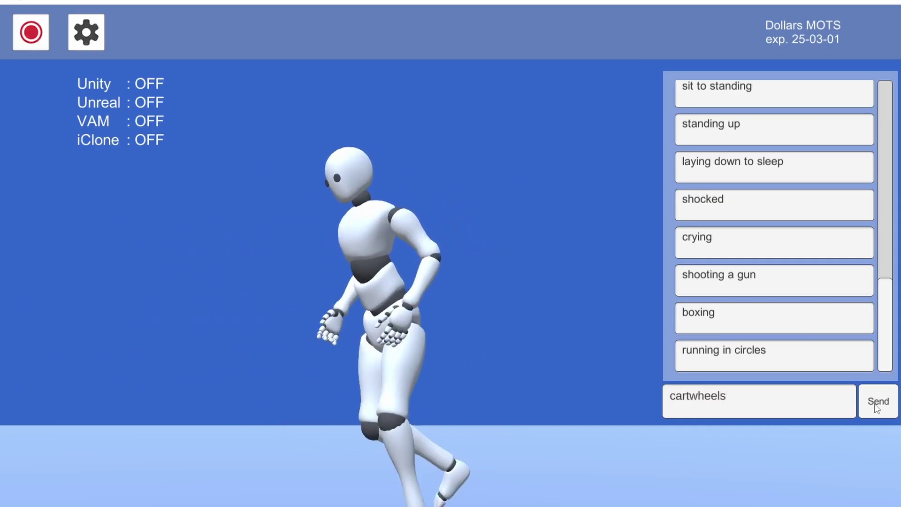
pyautogui.press('Return')
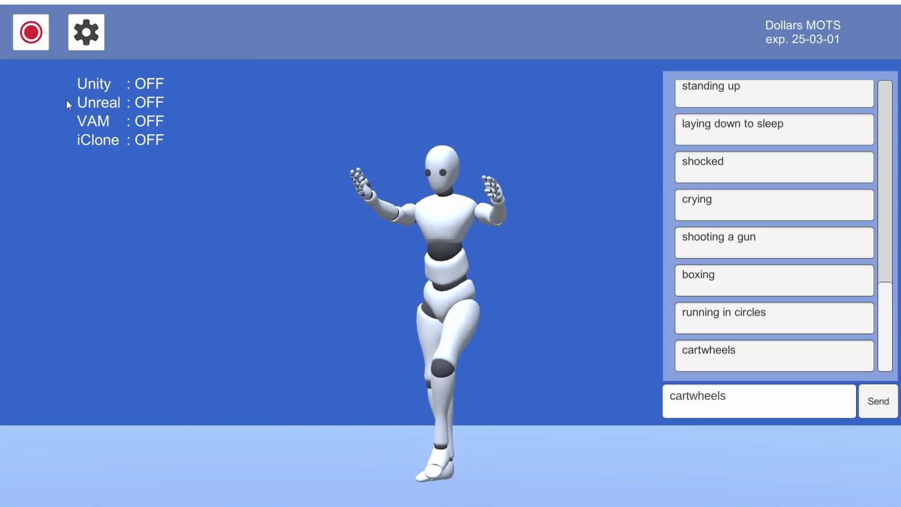
# Record the avatar's motion as BVH, stop the recording, and open the MOTS_frontend folder in Dollars_MOTS_240119.
pyautogui.click(33, 48)
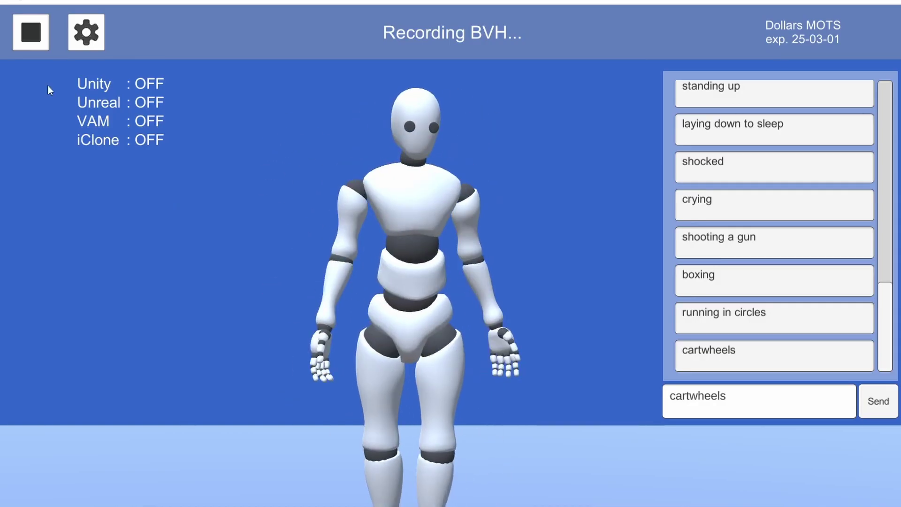
pyautogui.click(34, 40)
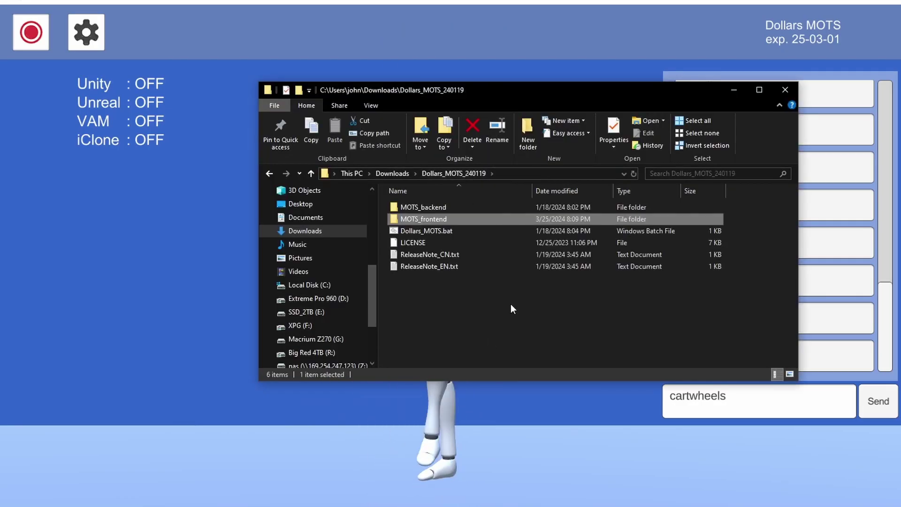
pyautogui.doubleClick(390, 218)
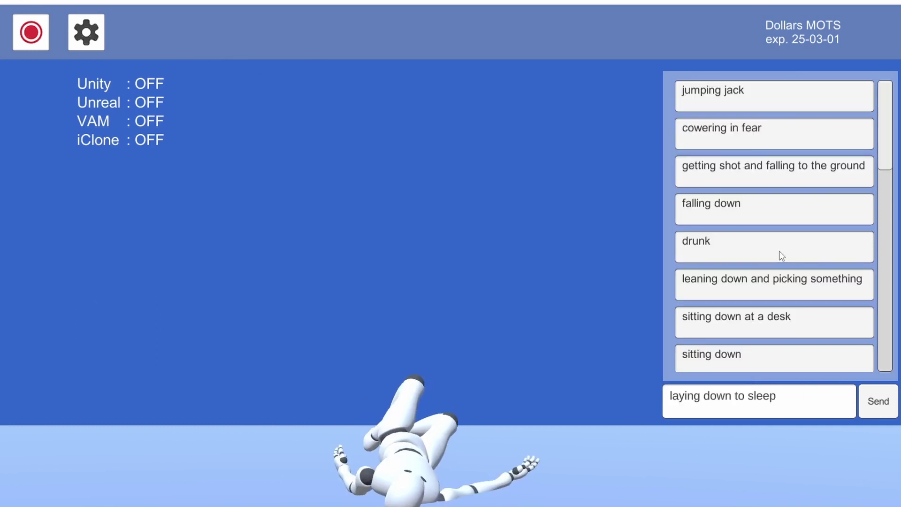
# Replay the earlier prompts "jumping jack", "cowering in fear", "falling down" and "drunk" from the history, finishing with "falling down" again.
pyautogui.click(771, 106)
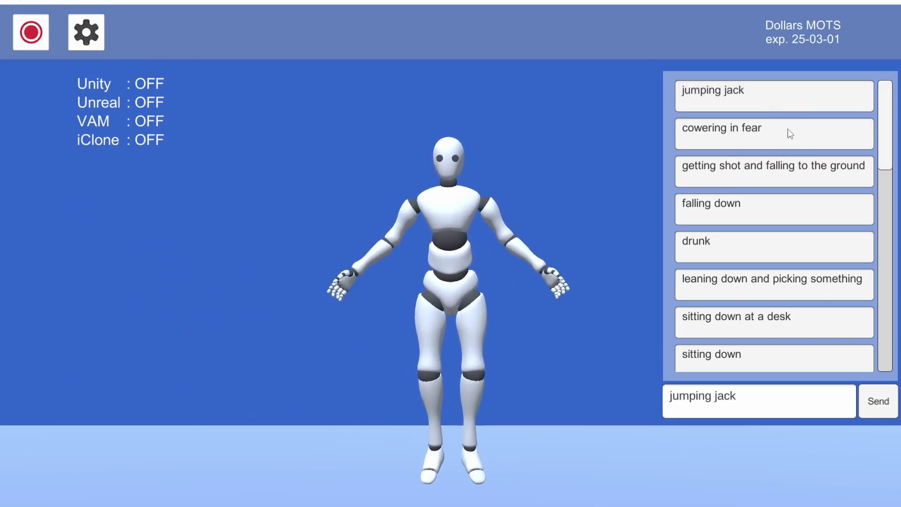
pyautogui.click(788, 130)
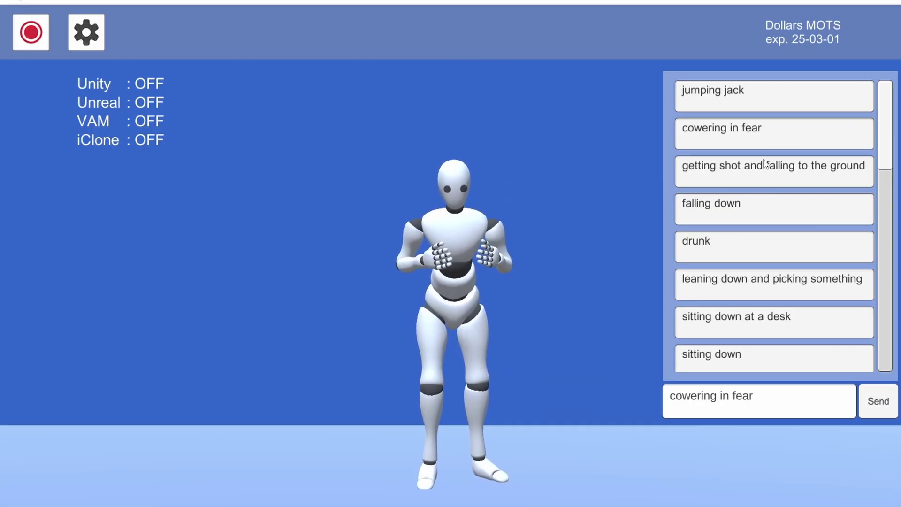
pyautogui.click(744, 201)
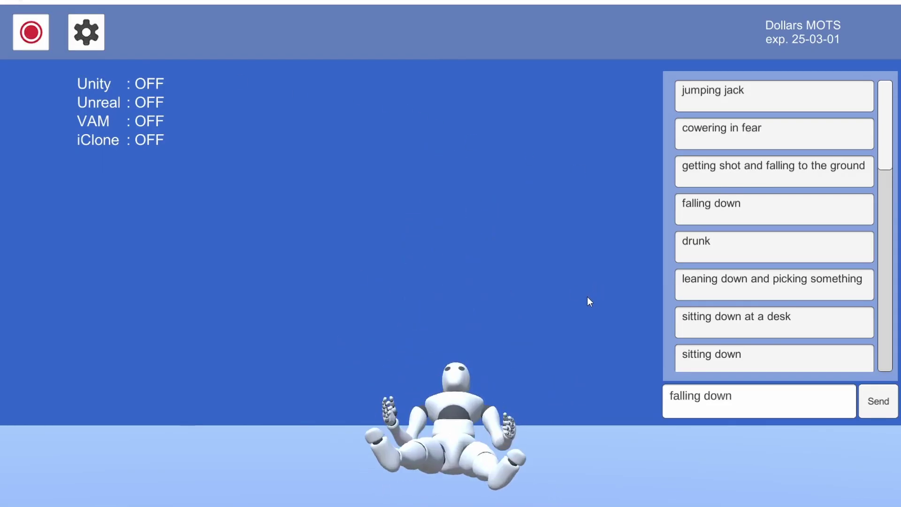
pyautogui.click(710, 252)
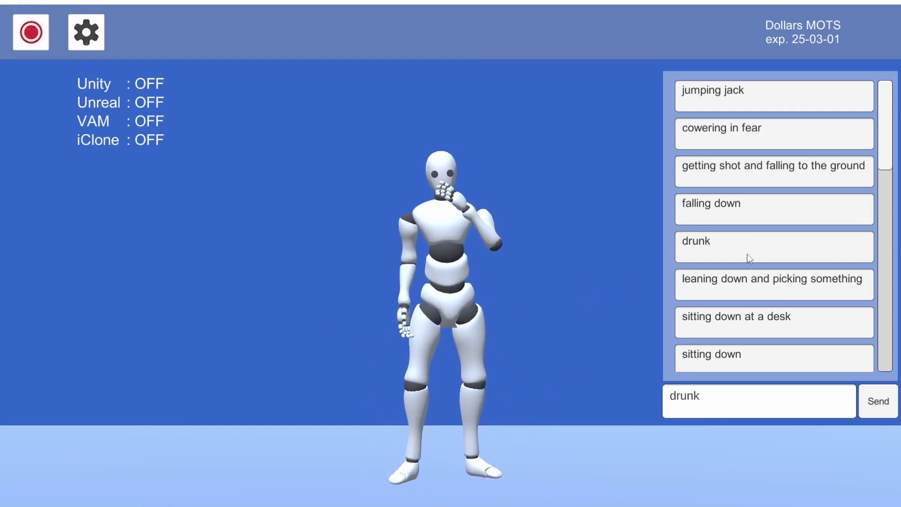
pyautogui.click(737, 137)
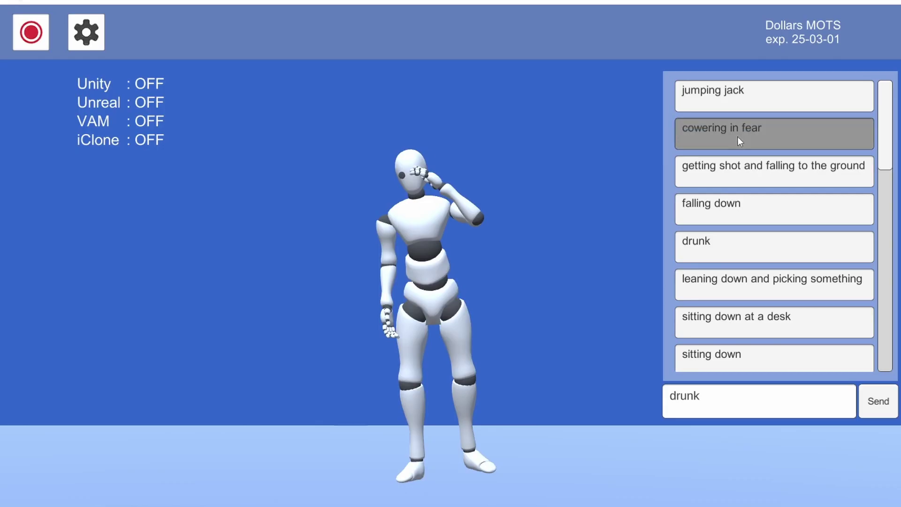
pyautogui.click(751, 212)
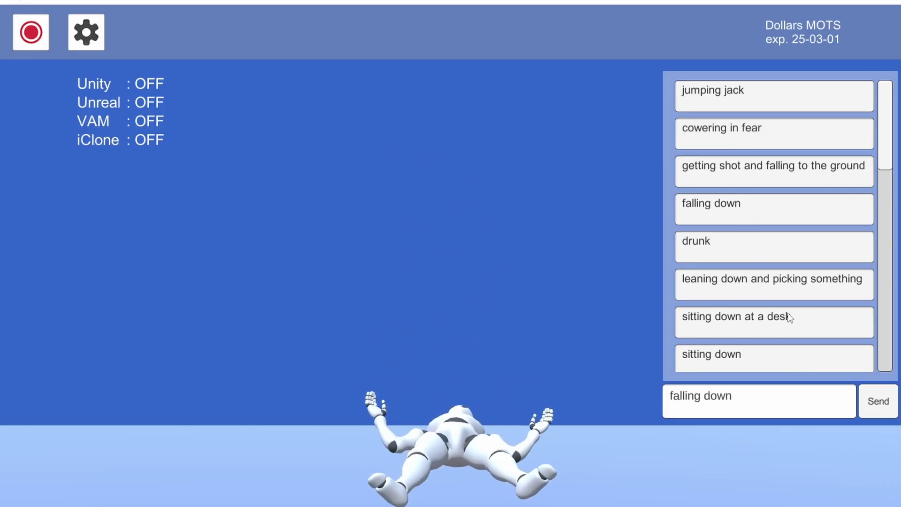
# Replay "waving to the camera", "taking a photo" and "spinning in circles" from the prompt history.
pyautogui.scroll(-5, 747, 315)
pyautogui.click(750, 151)
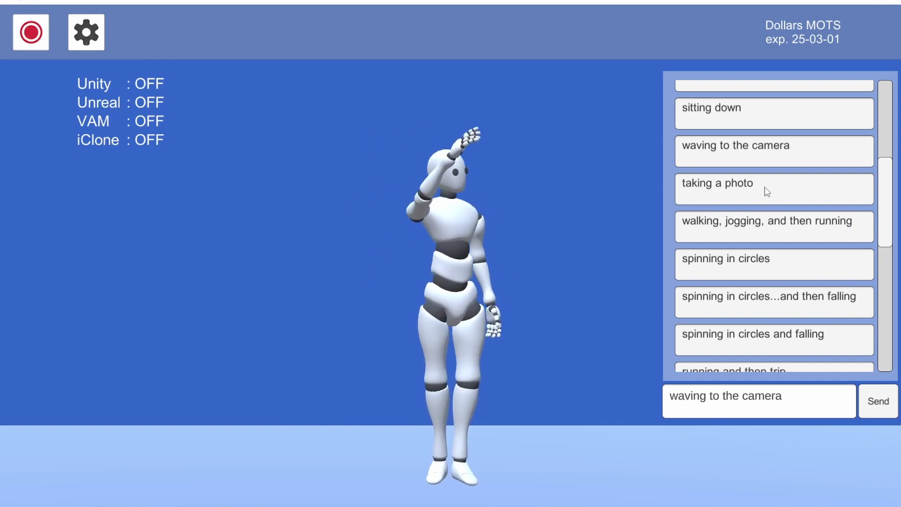
pyautogui.click(767, 191)
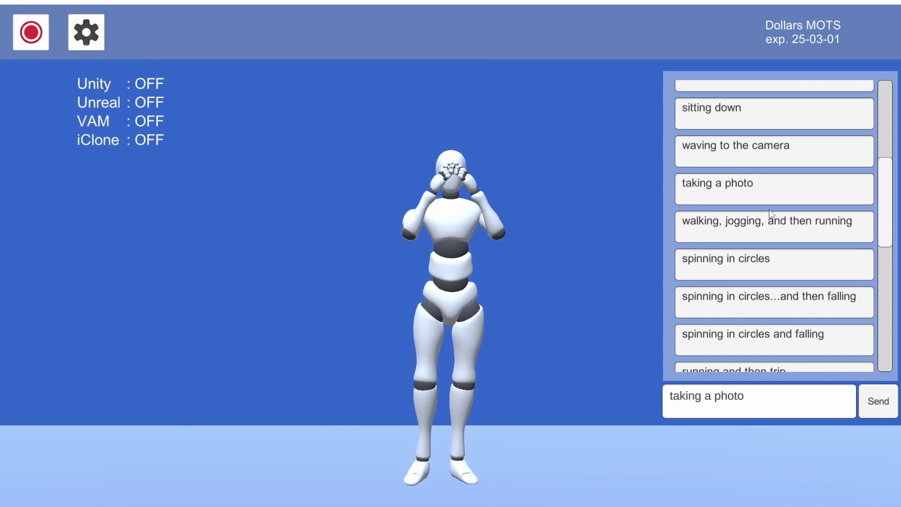
pyautogui.click(754, 264)
pyautogui.scroll(-1, 756, 265)
pyautogui.moveTo(886, 239); pyautogui.dragTo(885, 297)
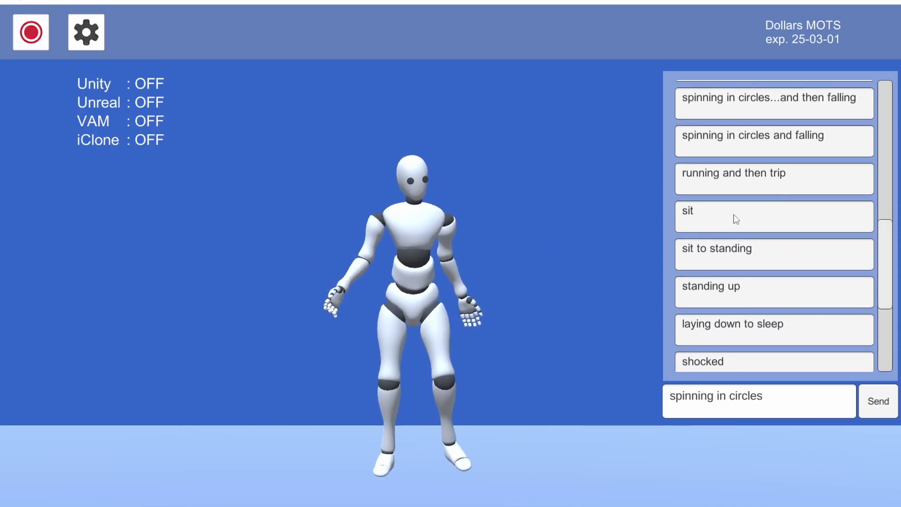
# Replay the earlier prompts "sit", "laying down to sleep" and "shocked", plus another one near the end of the prompt history.
pyautogui.click(733, 219)
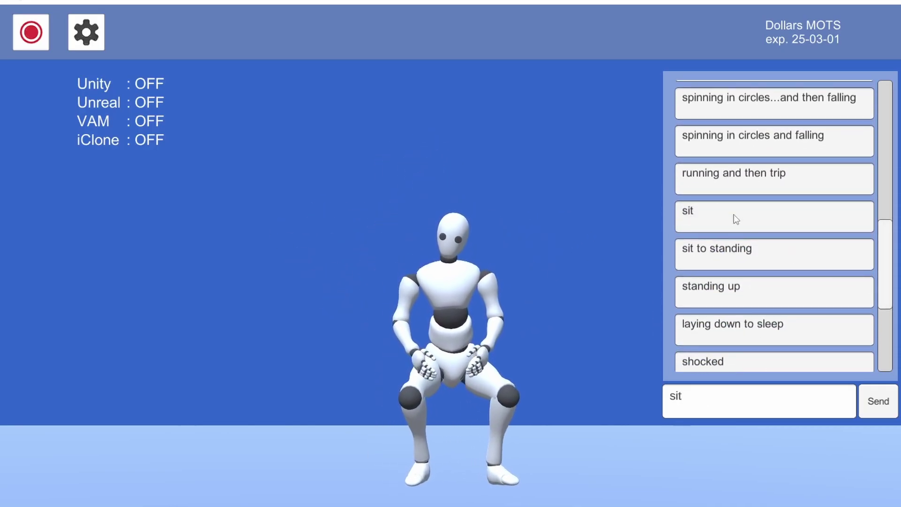
pyautogui.scroll(-1, 758, 327)
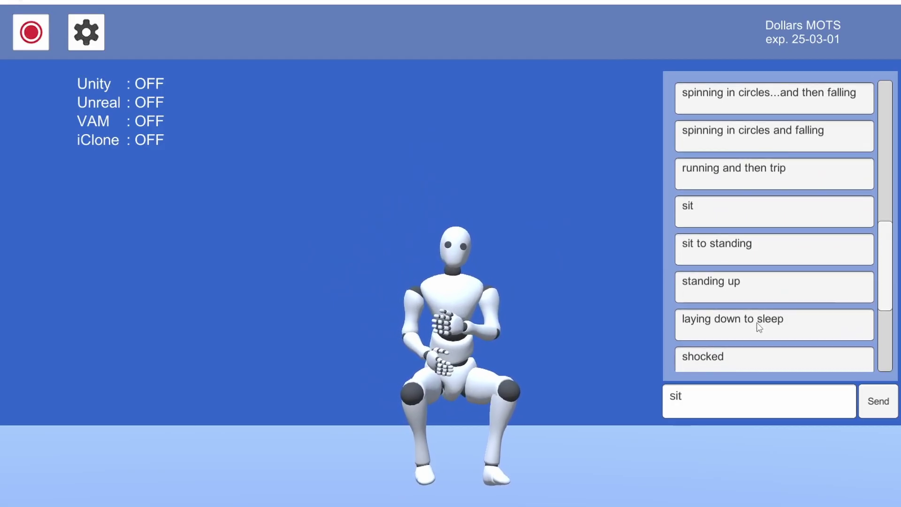
pyautogui.click(757, 323)
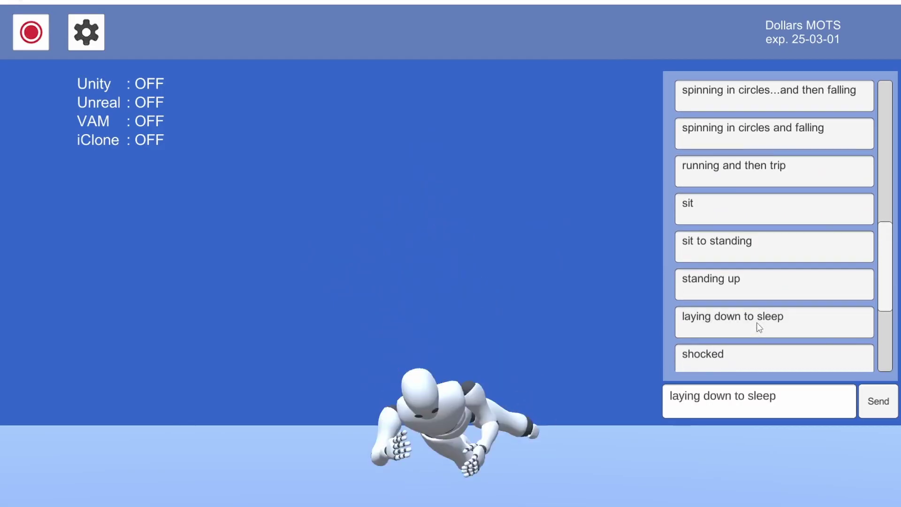
pyautogui.moveTo(885, 294); pyautogui.dragTo(882, 313)
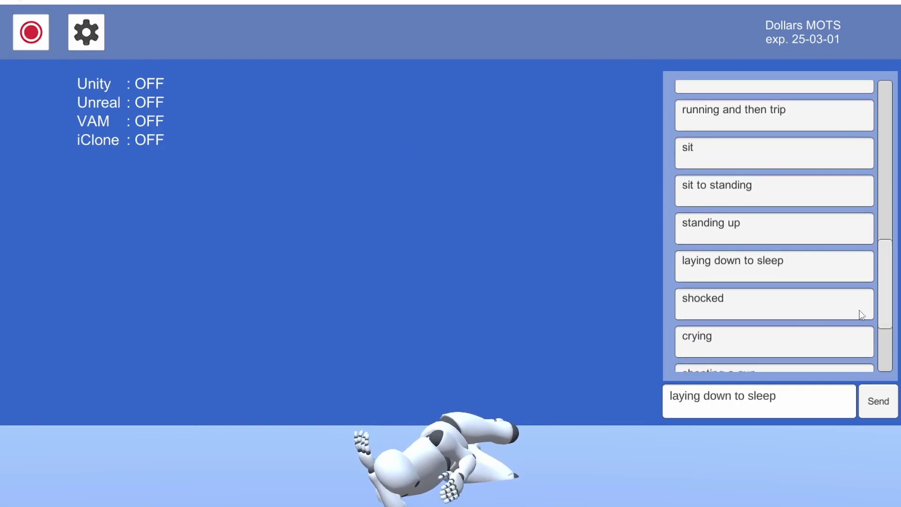
pyautogui.click(768, 310)
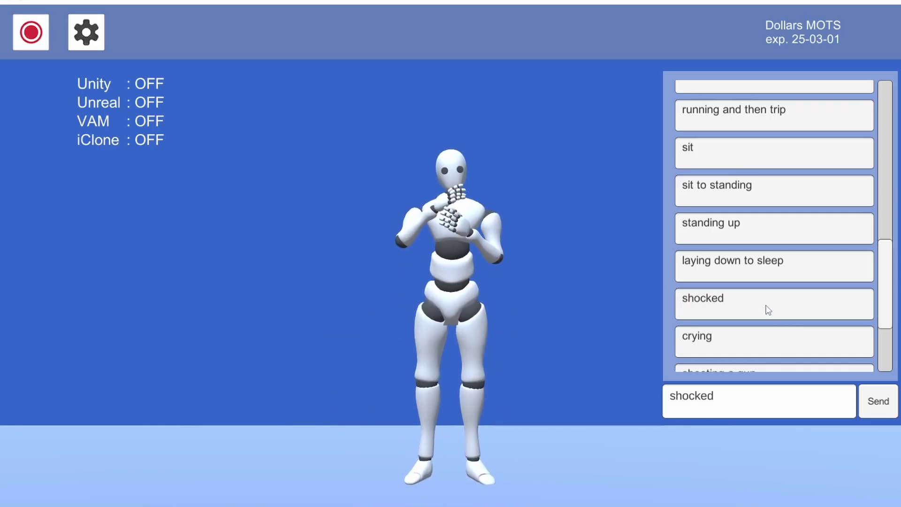
pyautogui.scroll(-3, 774, 305)
pyautogui.click(739, 286)
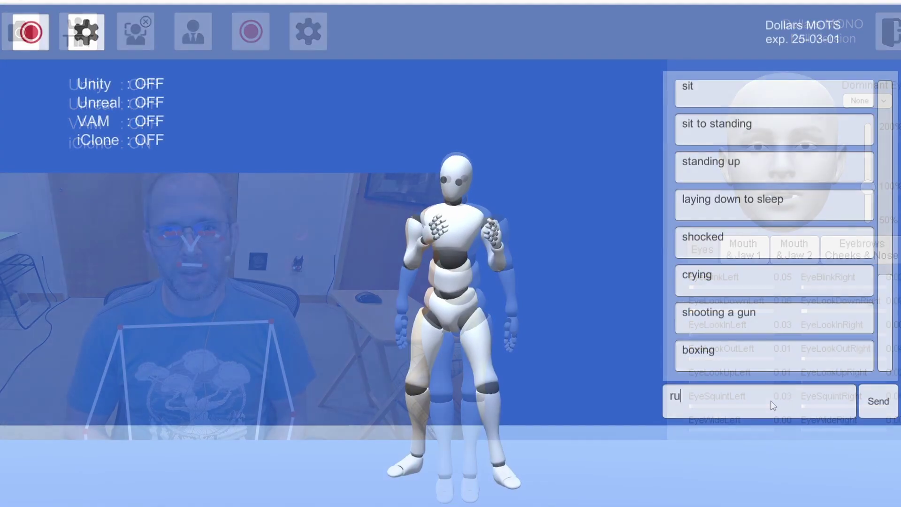
# Generate avatar motions from the text prompts "running in circles" and "cartwheels".
pyautogui.write('nning in circles')
pyautogui.click(877, 401)
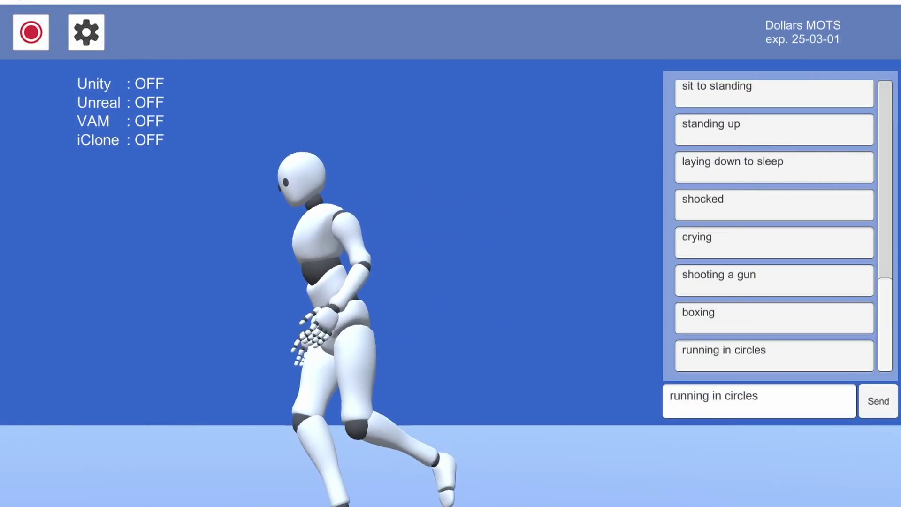
pyautogui.click(779, 398)
pyautogui.write('cartwheels')
pyautogui.click(878, 401)
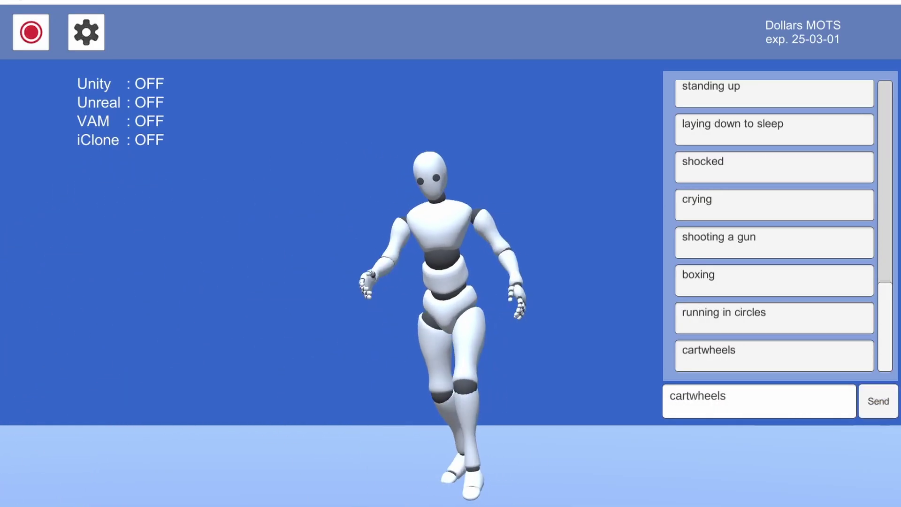